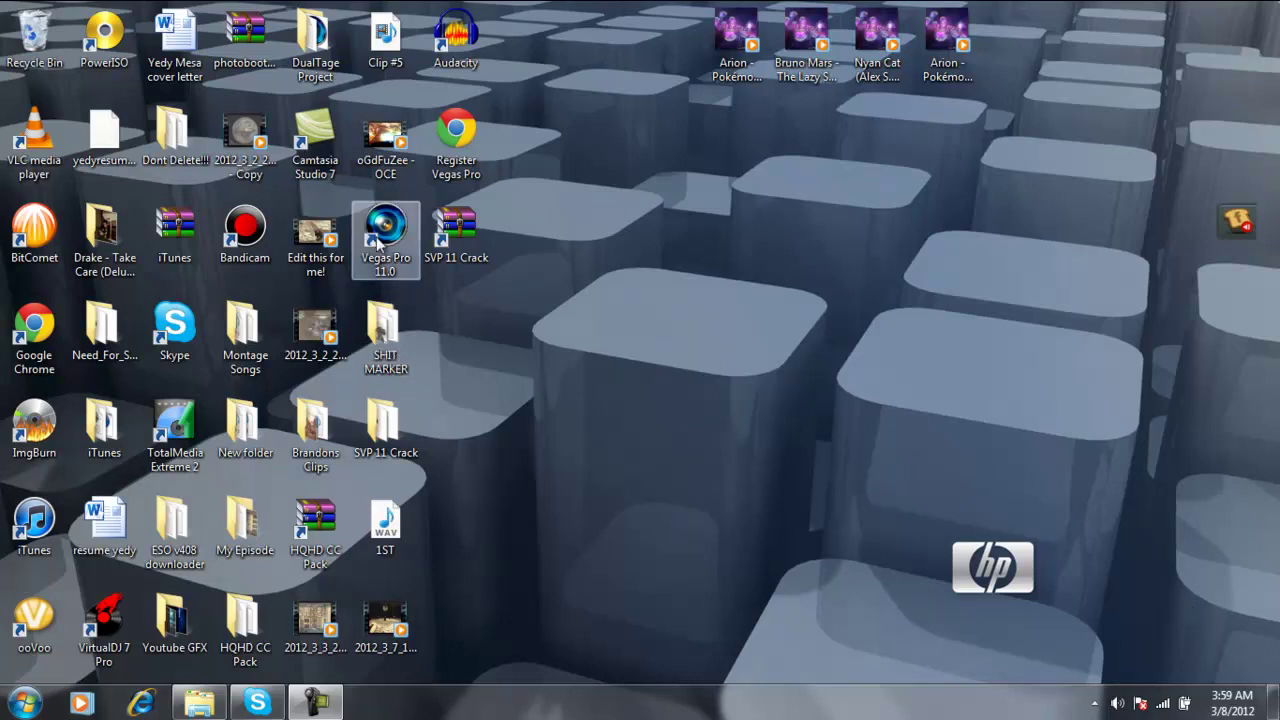
Launch Vegas Pro 11.0 from its desktop shortcut, opening an empty untitled project
double_click(382, 236)
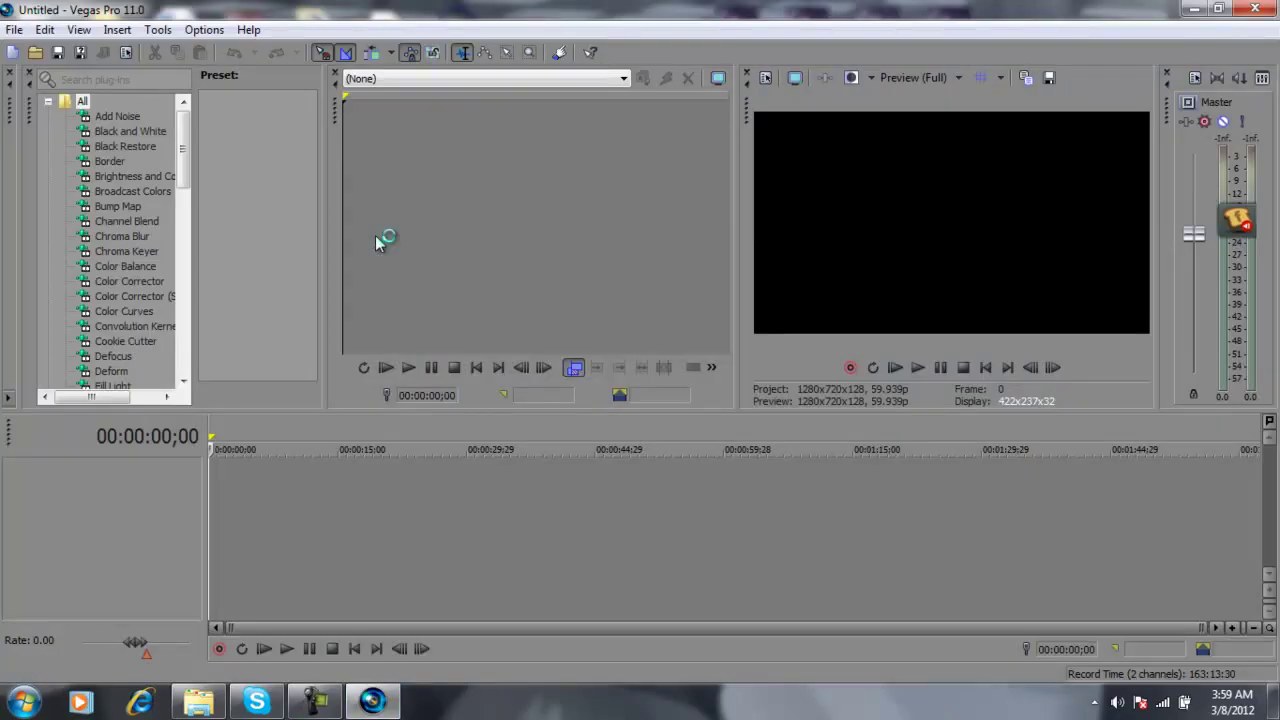
Open 2012_3_3_20_23_4 from the Desktop with File > Open, placing it on the timeline
click(14, 30)
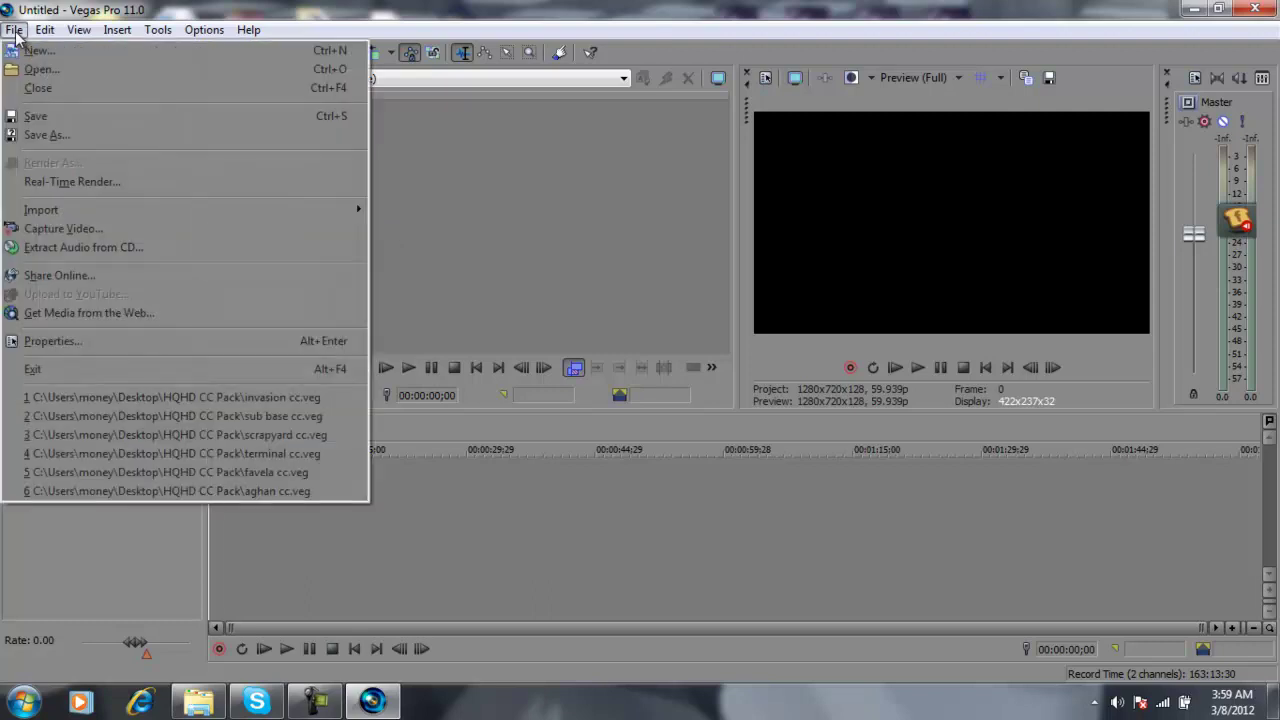
click(38, 70)
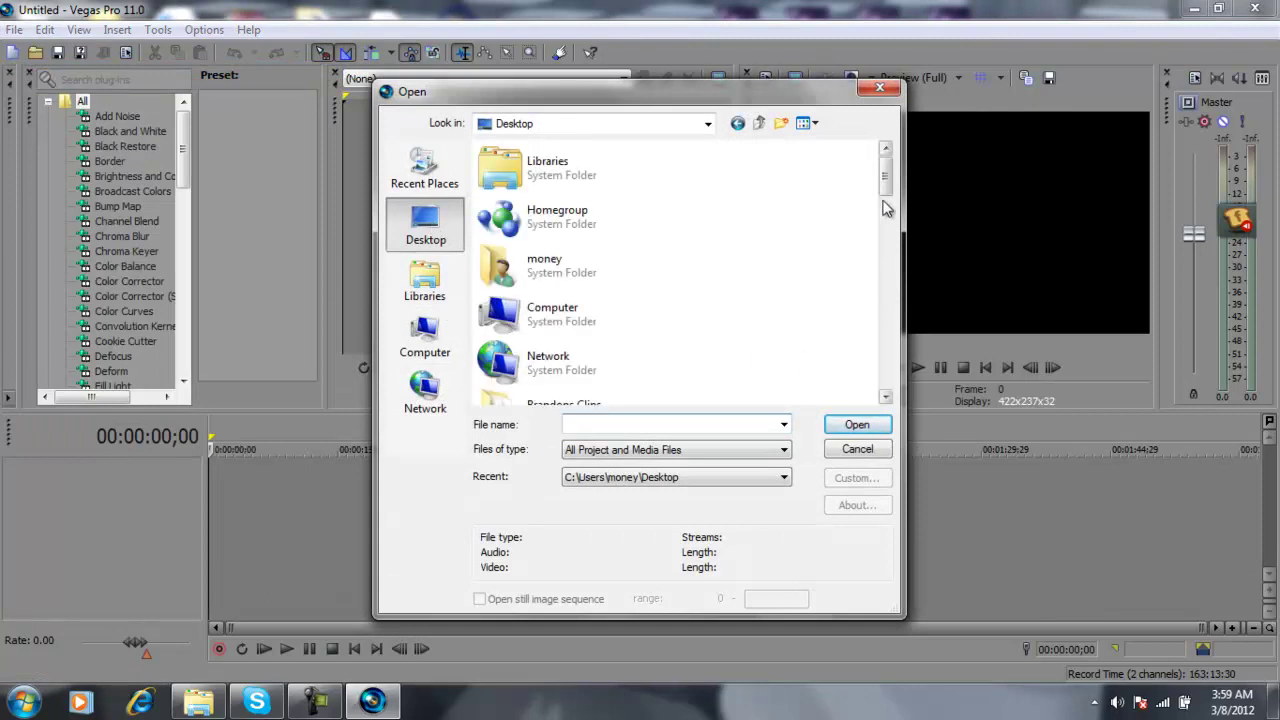
drag(885, 185, 884, 340)
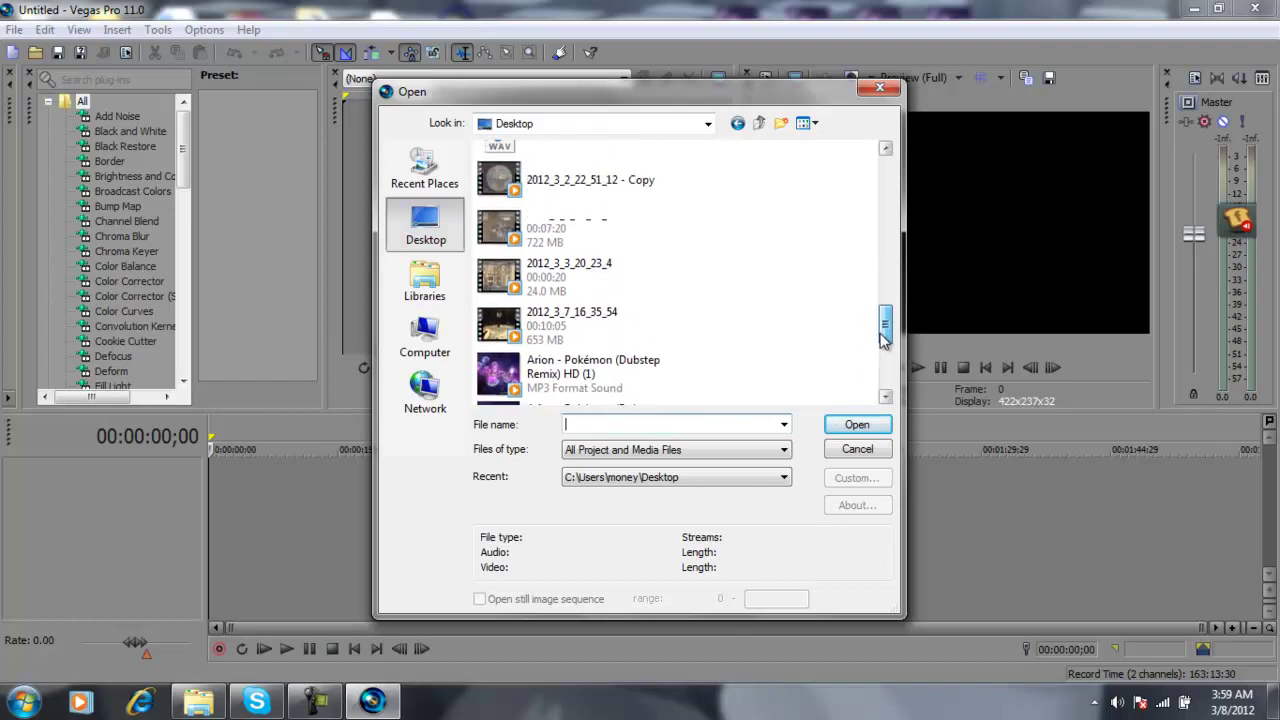
double_click(560, 266)
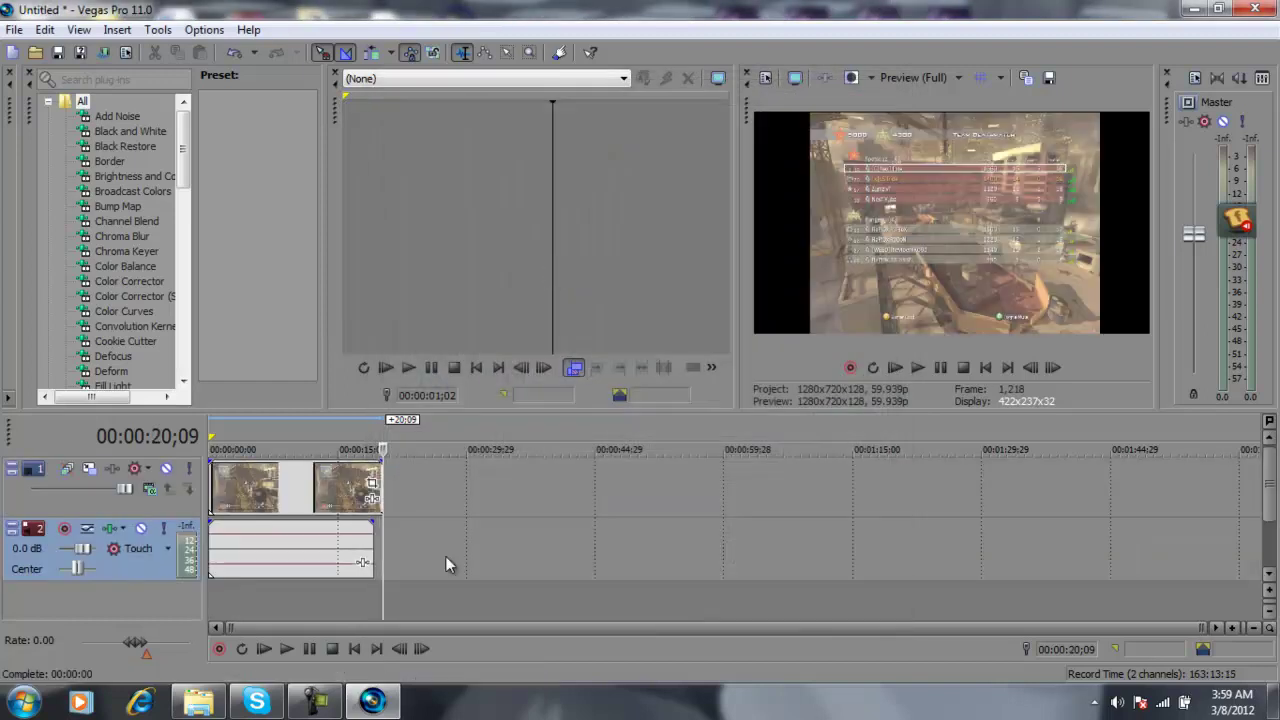
In the video event's Properties, uncheck Maintain aspect ratio and choose Disable resample
click(250, 497)
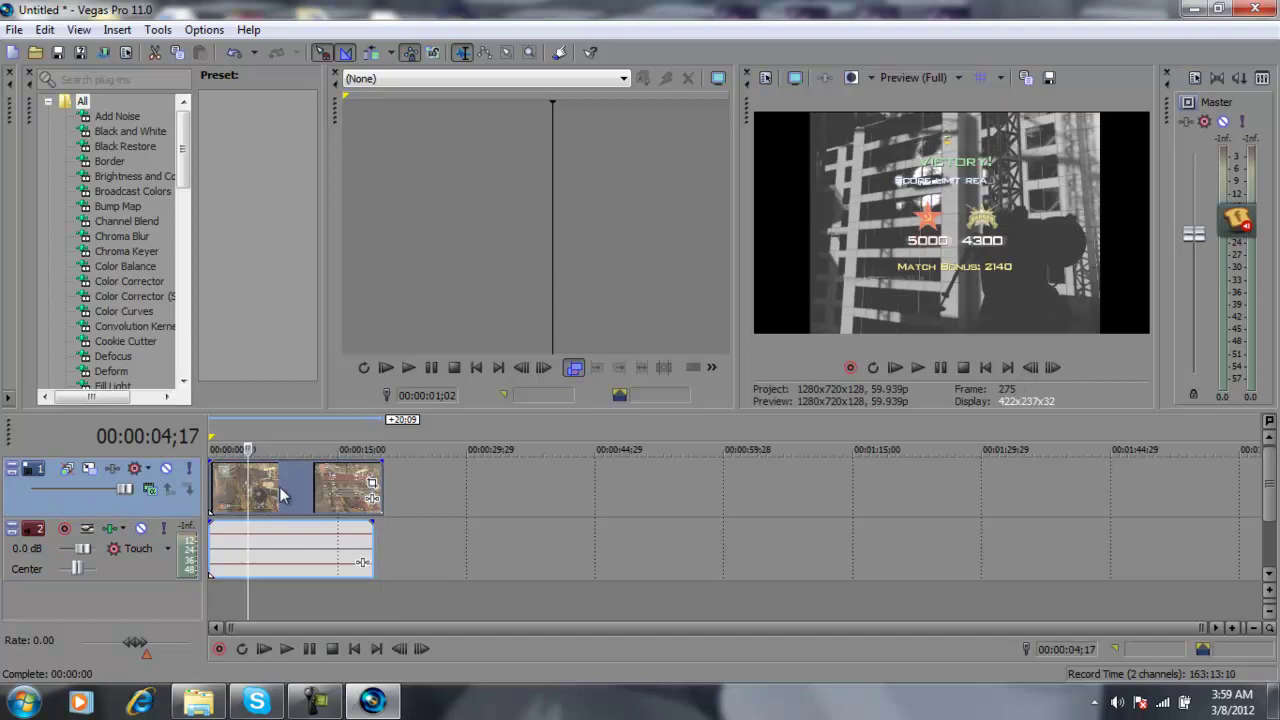
right_click(260, 503)
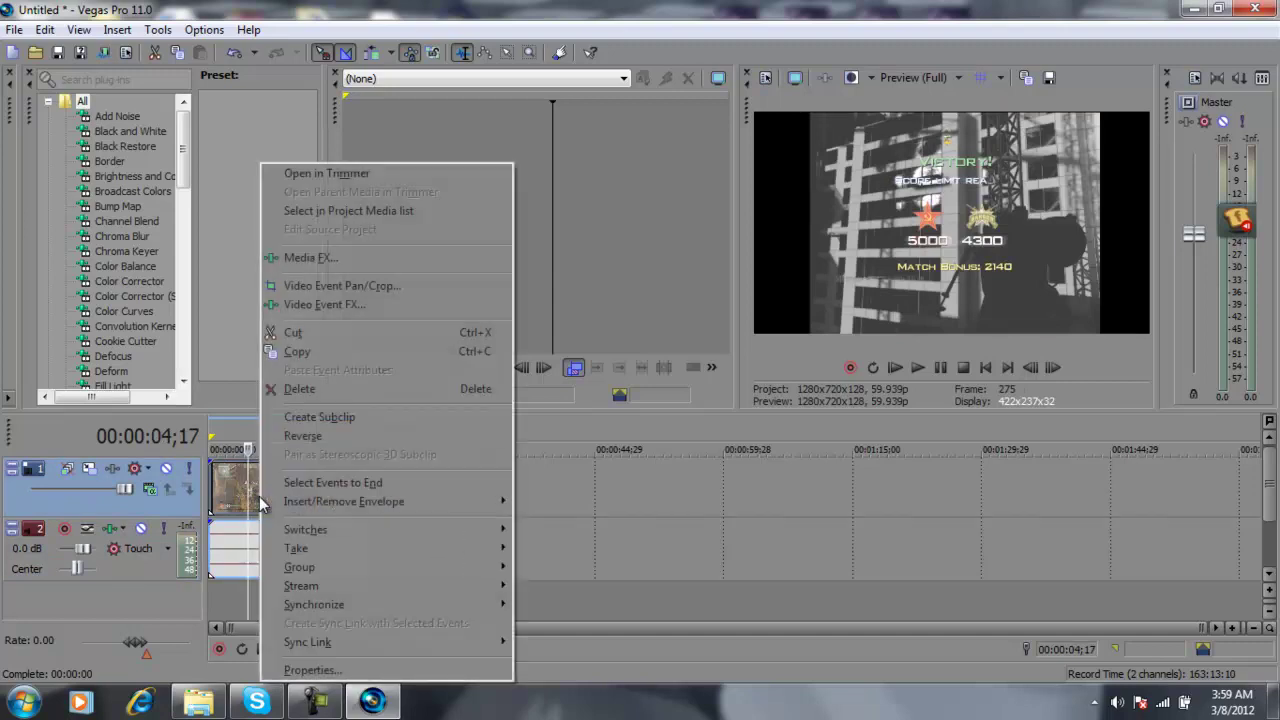
click(345, 676)
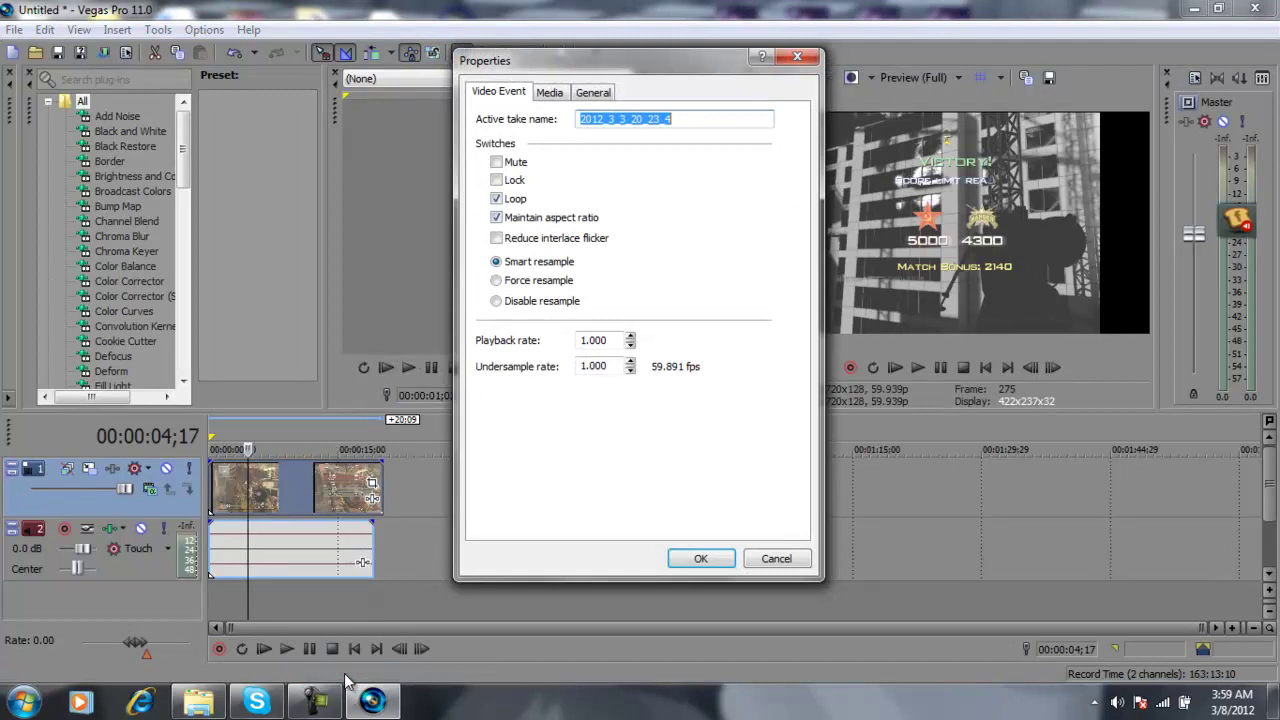
click(496, 301)
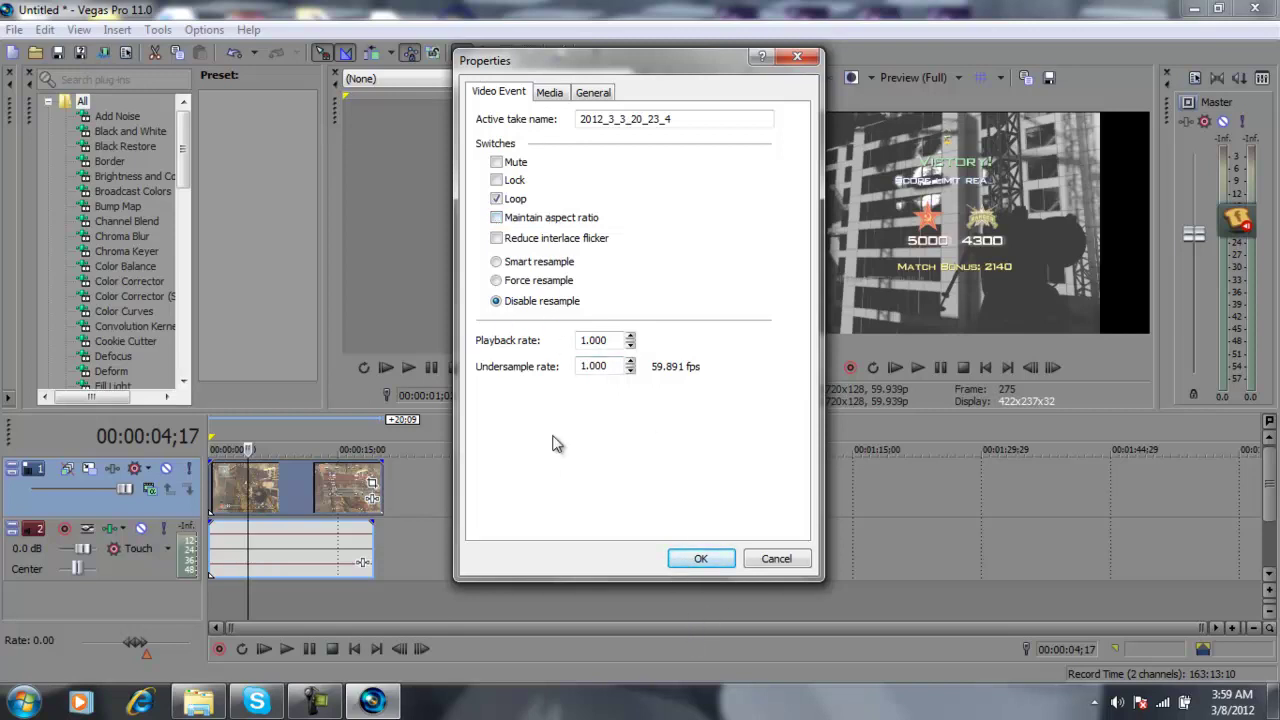
click(690, 560)
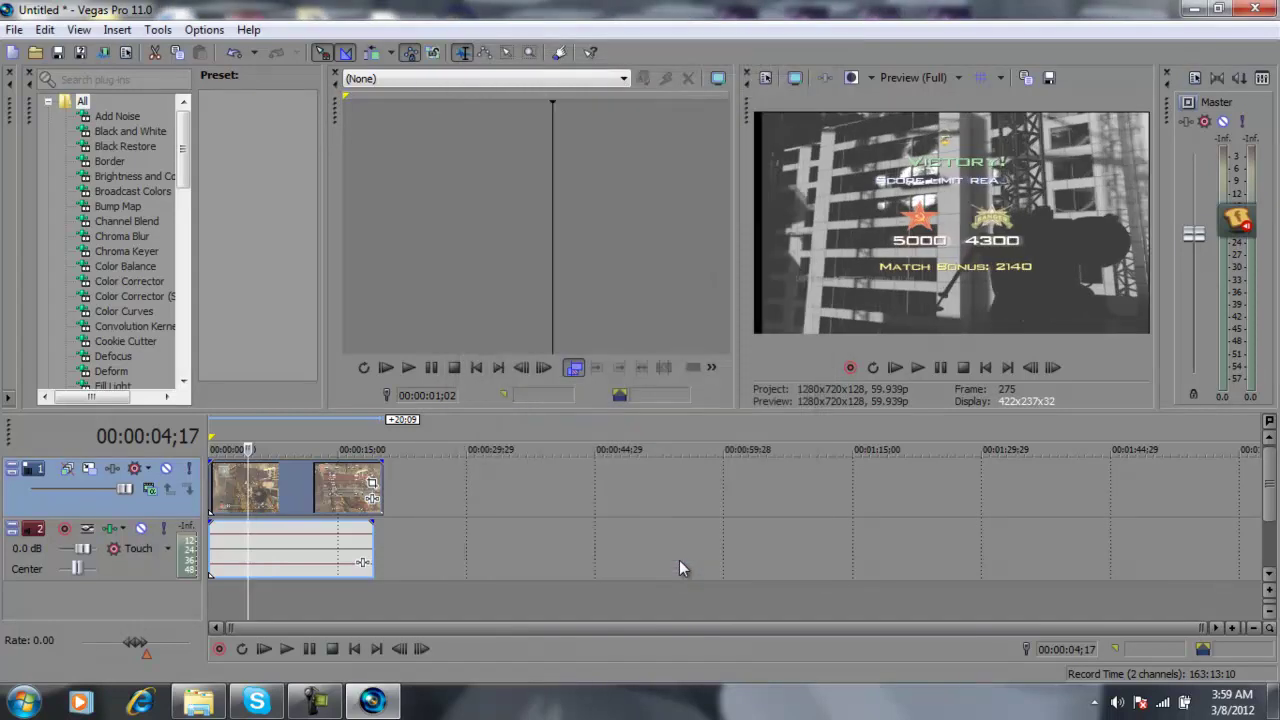
In the clip's Pan/Crop, nudge the right, left and top crop edges inward
click(370, 499)
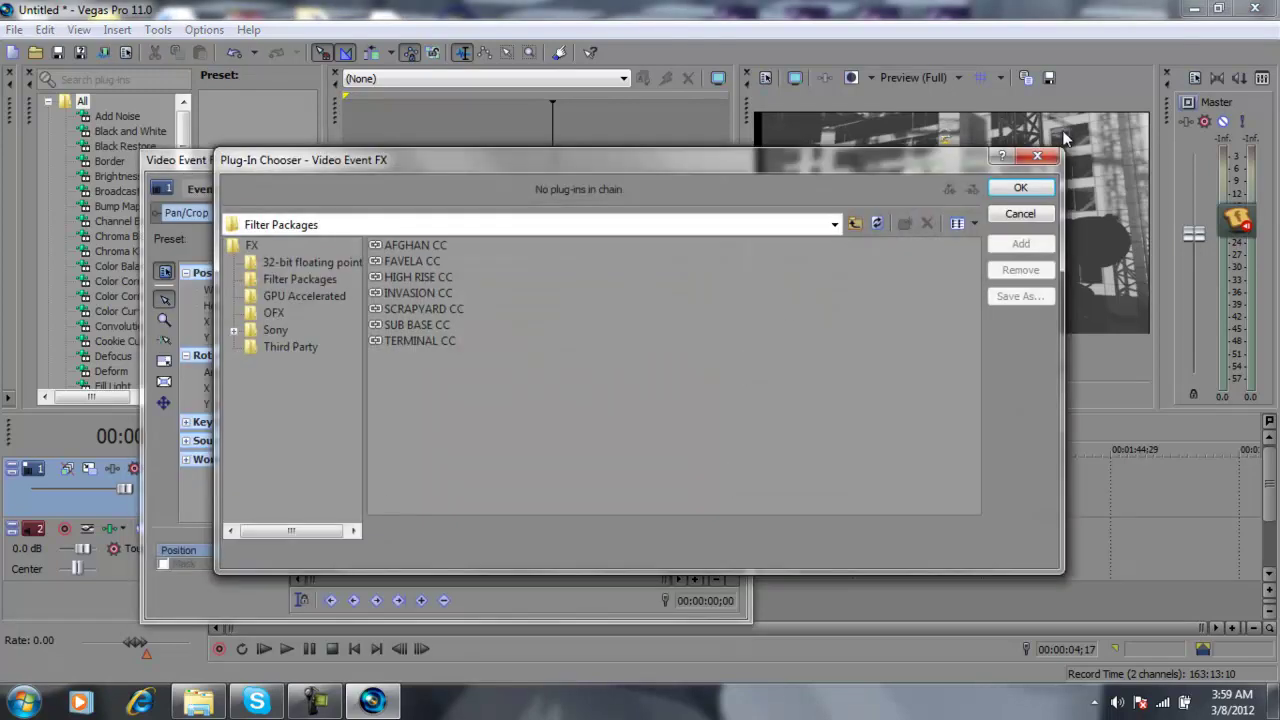
click(1037, 156)
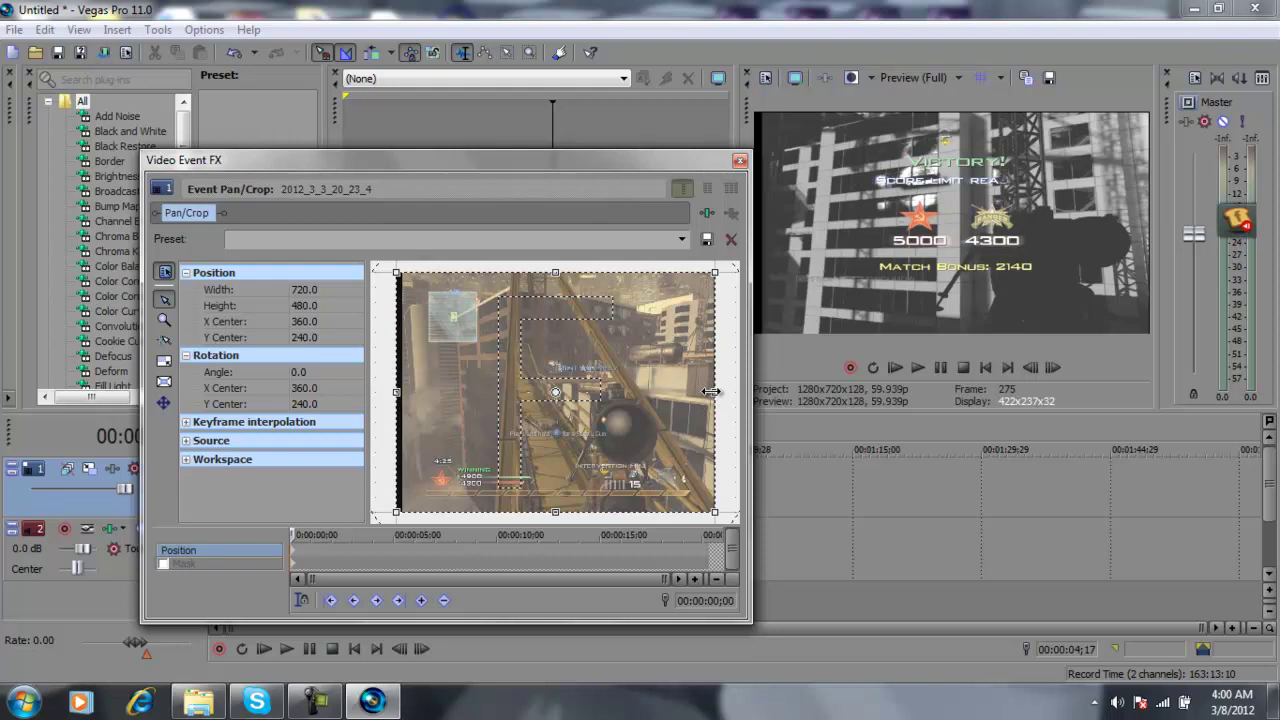
drag(710, 392, 708, 393)
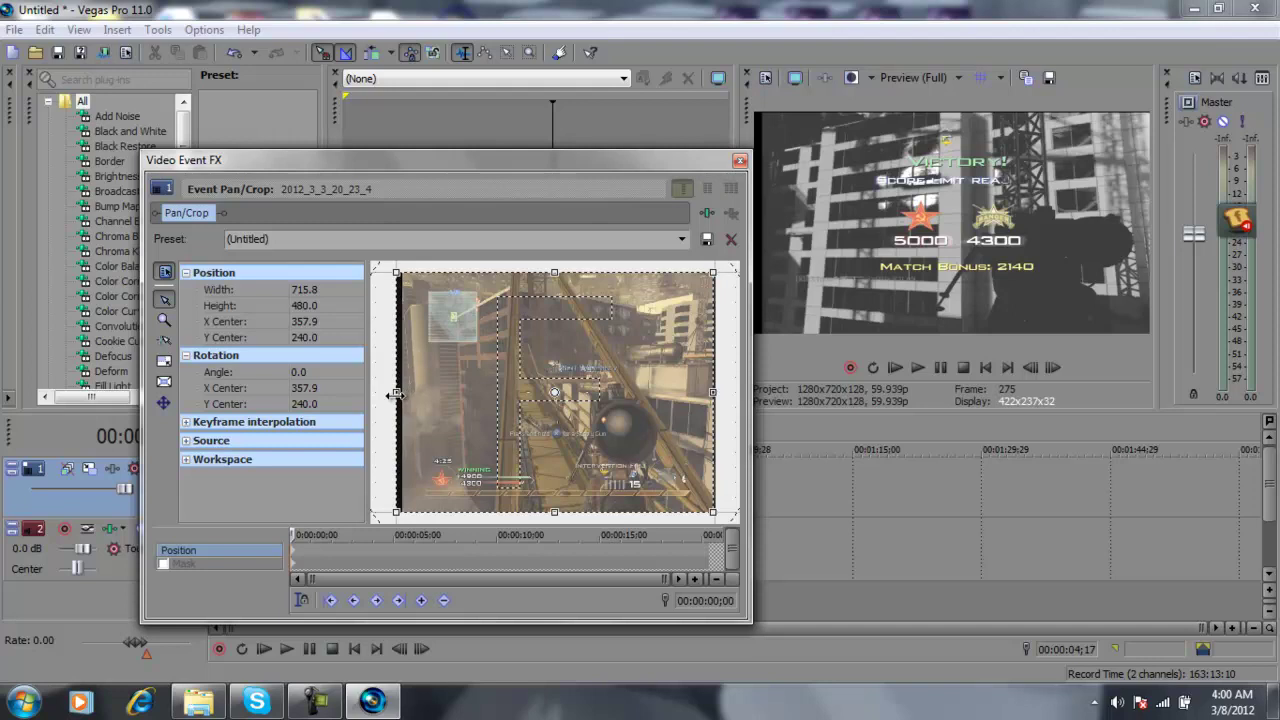
drag(395, 395, 403, 395)
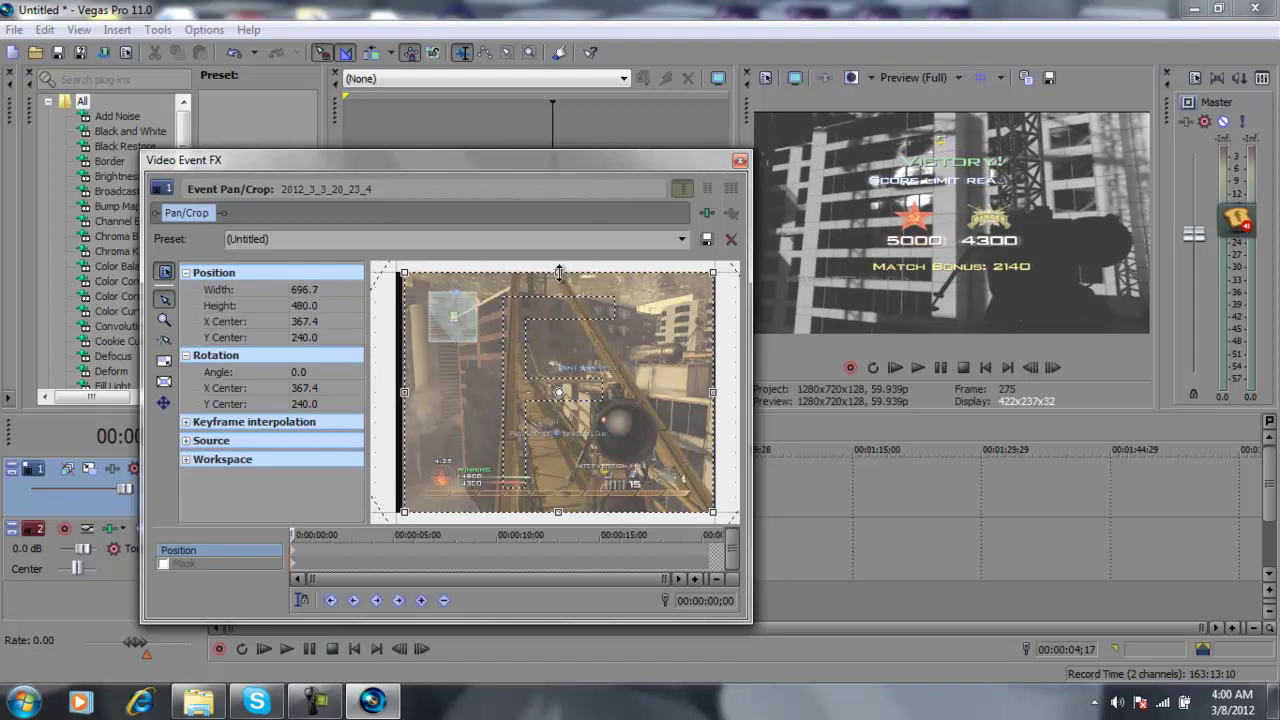
drag(559, 272, 559, 275)
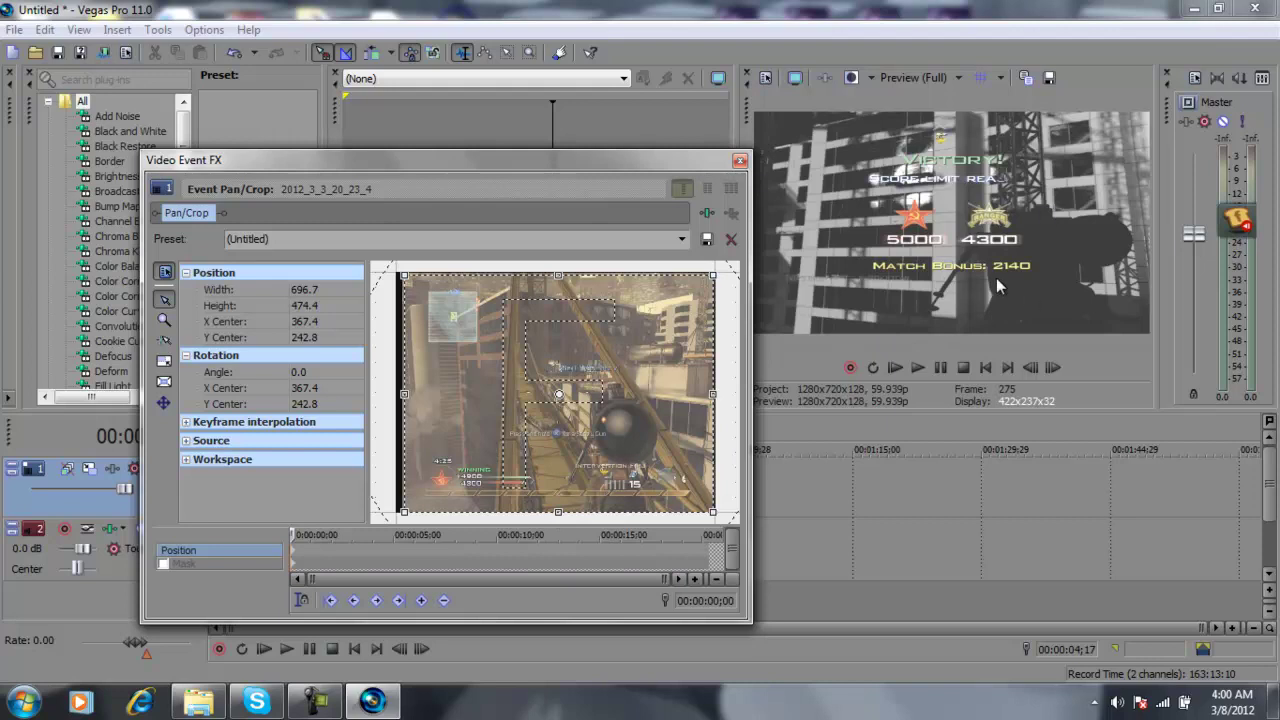
Apply the saved BEASTY pan/crop preset and close the Pan/Crop window
click(681, 240)
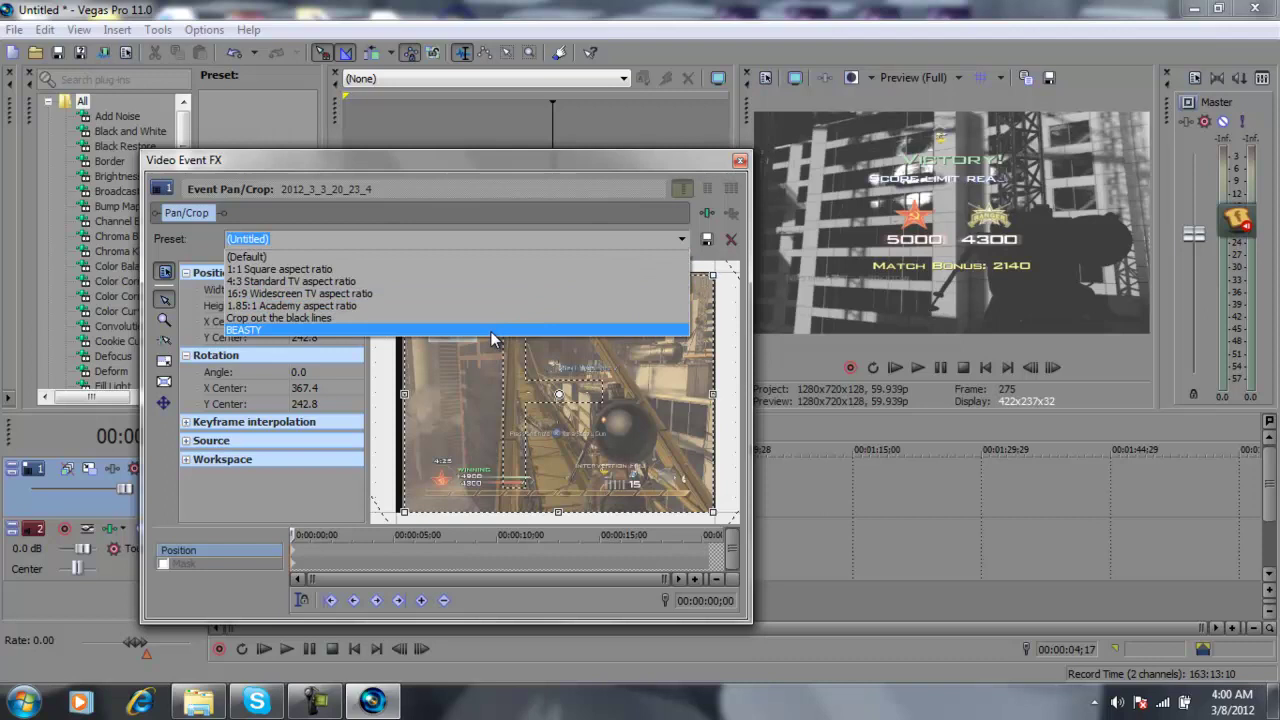
click(491, 331)
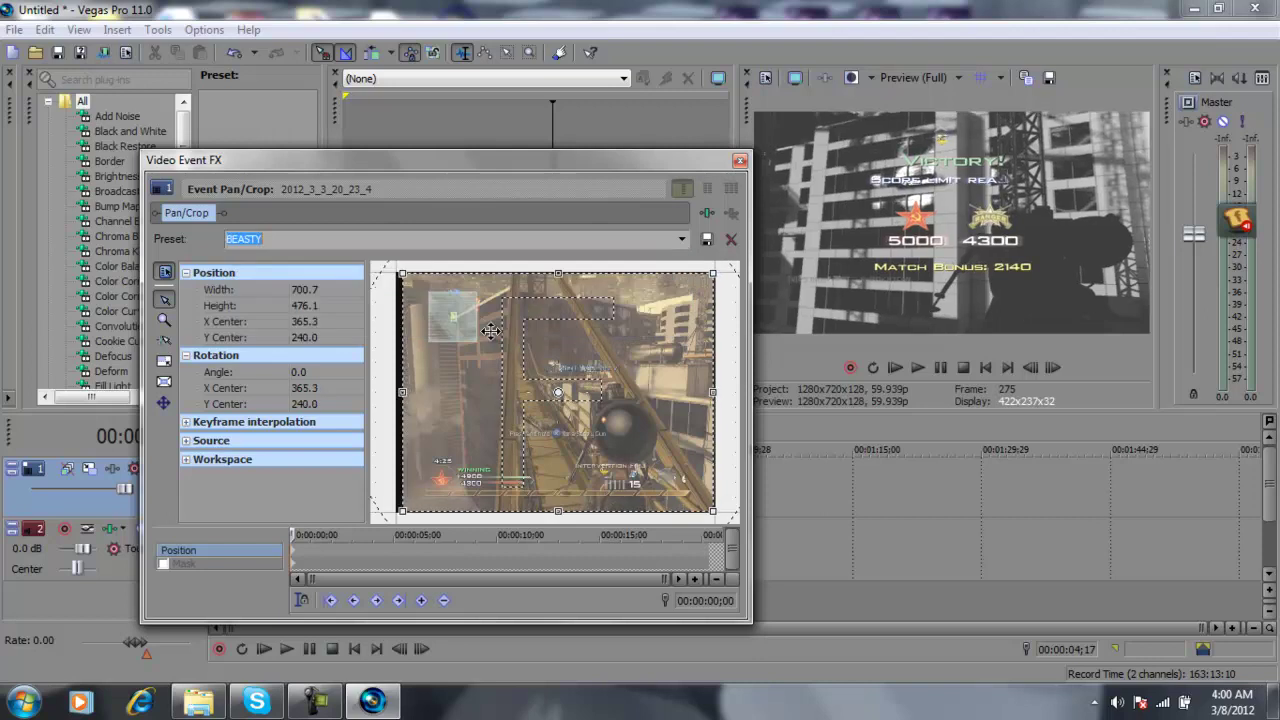
click(740, 161)
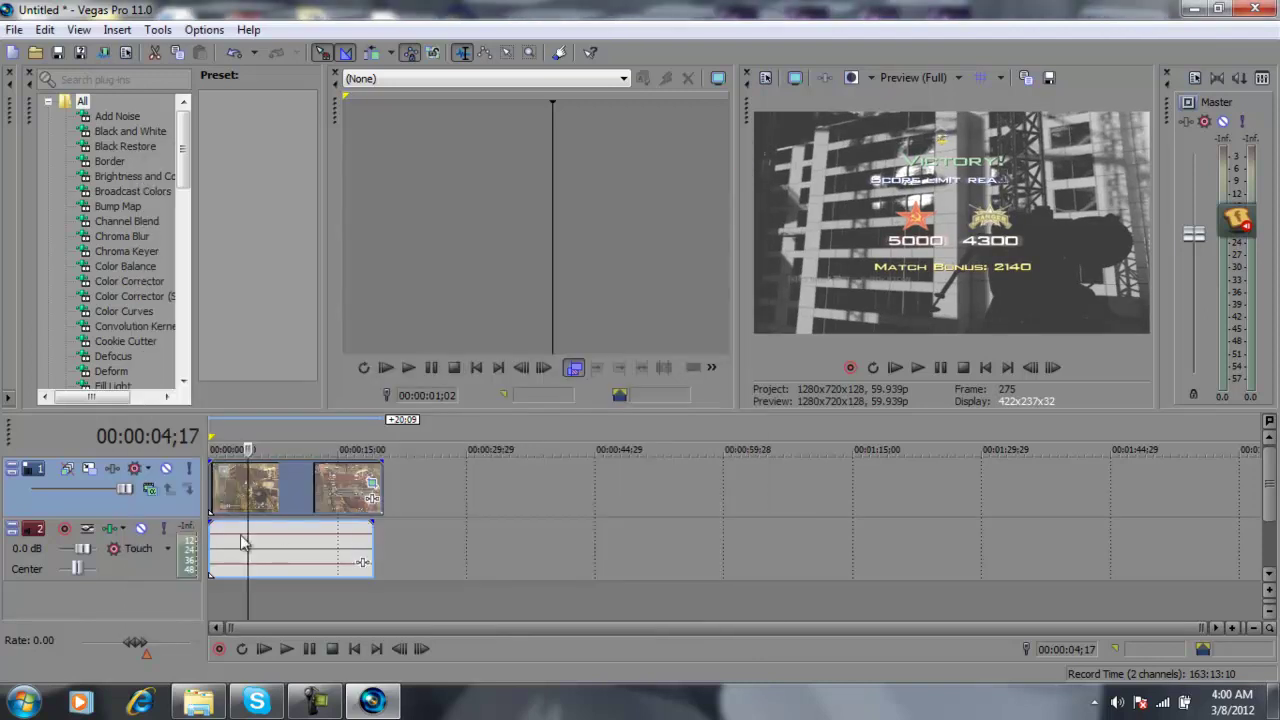
drag(248, 597, 189, 611)
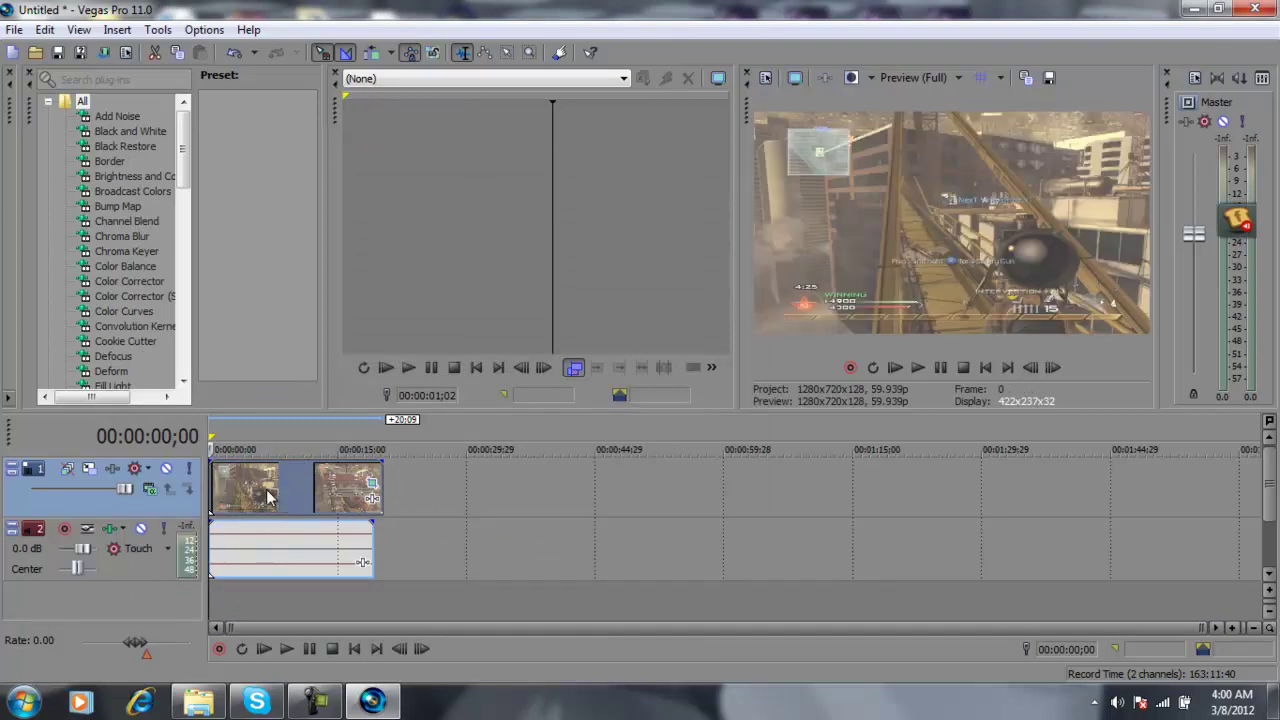
click(267, 497)
click(285, 500)
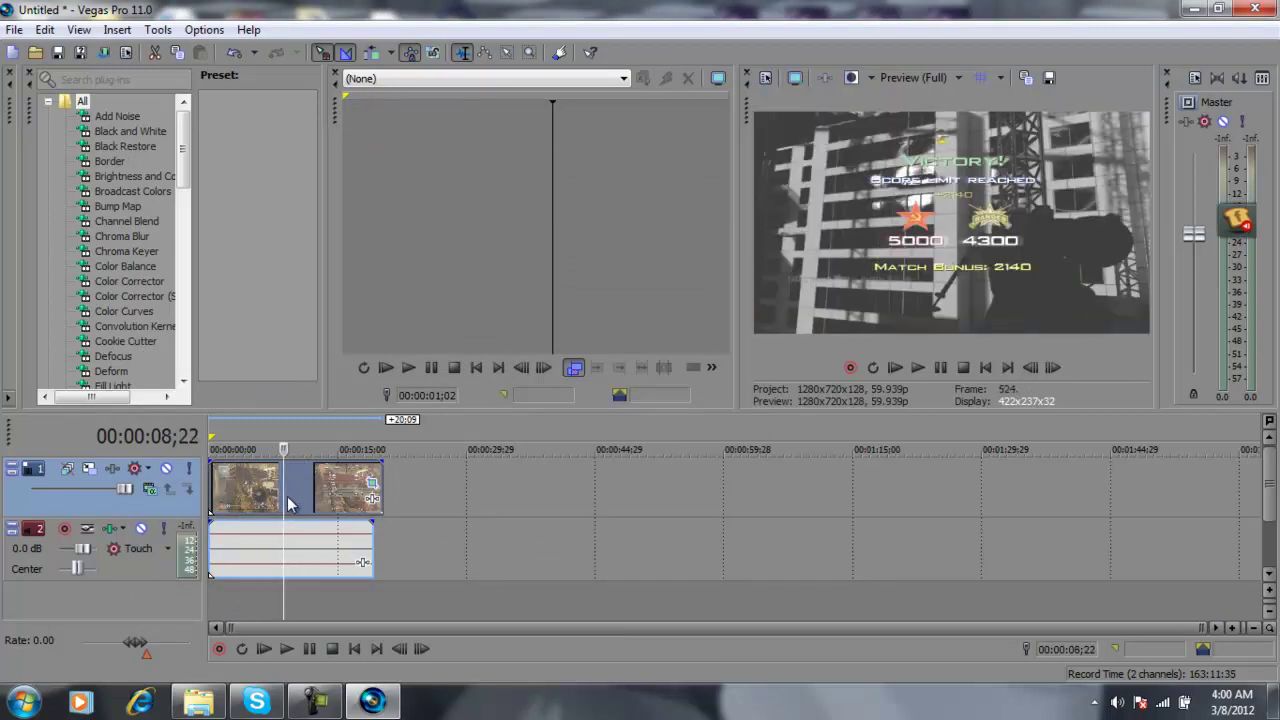
click(257, 500)
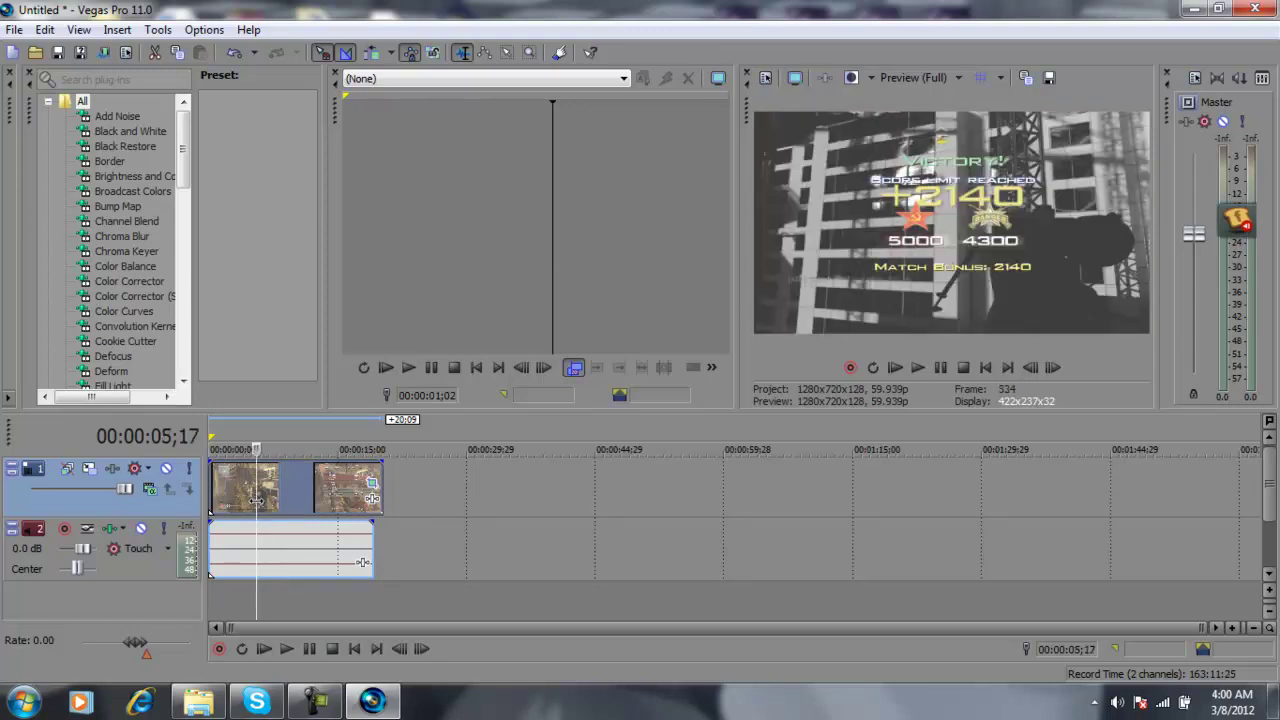
click(246, 500)
click(239, 503)
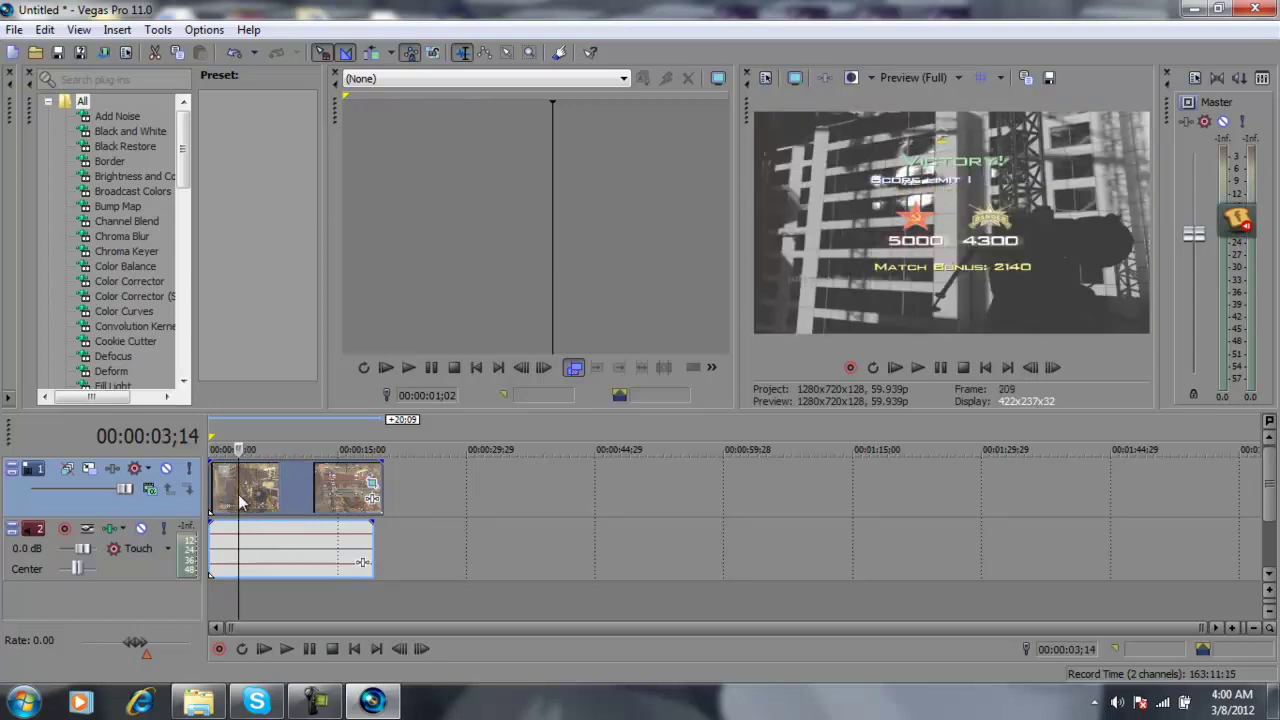
click(231, 496)
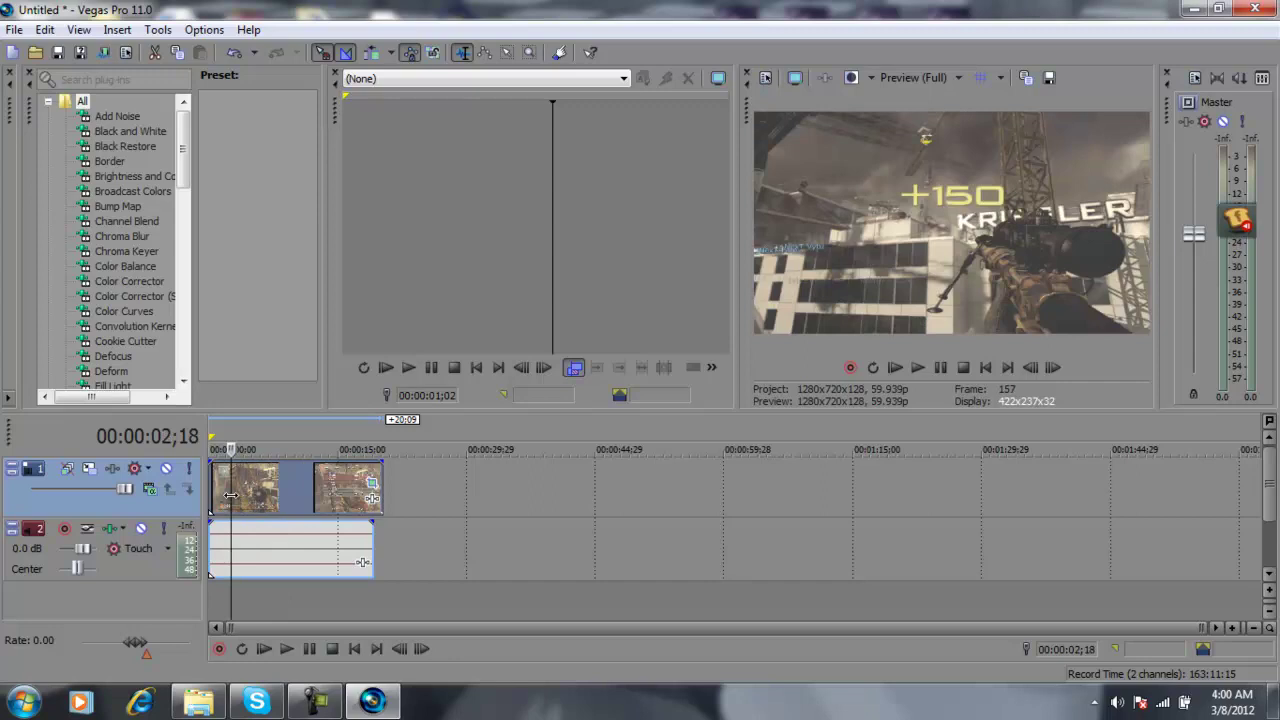
click(228, 507)
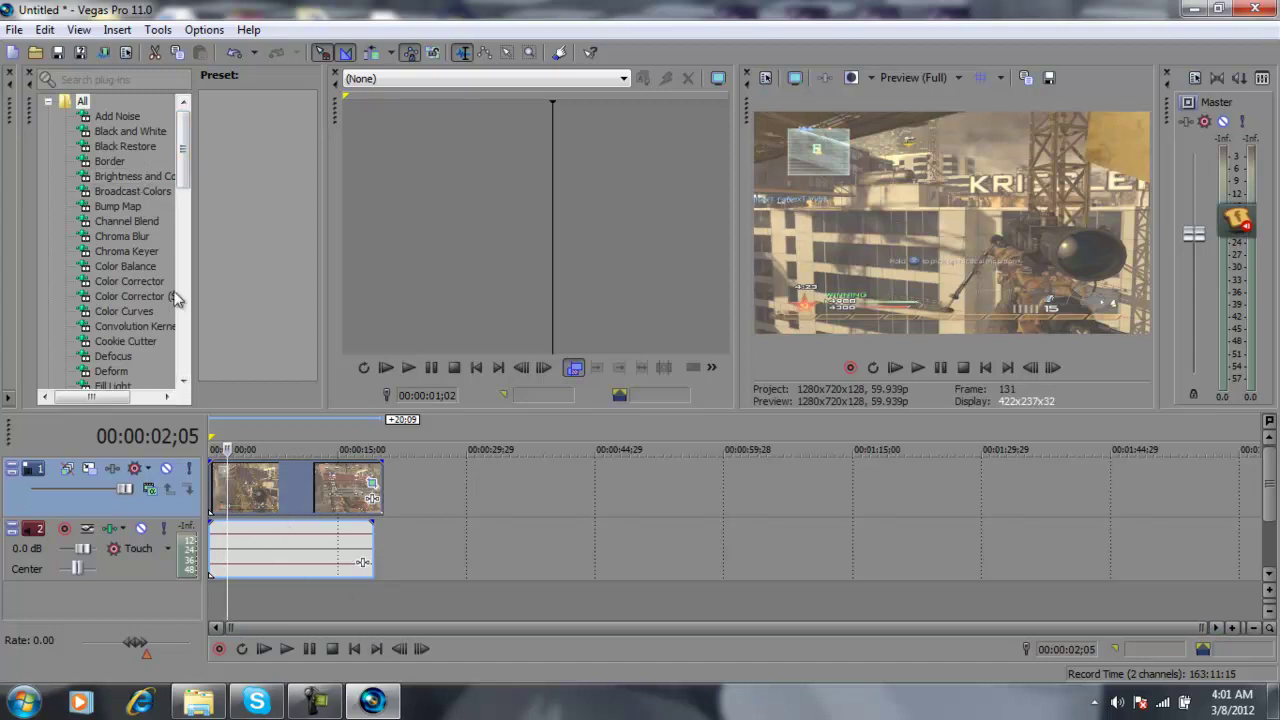
Add the HIGH RISE CC filter package to the clip's Event FX chain
click(371, 500)
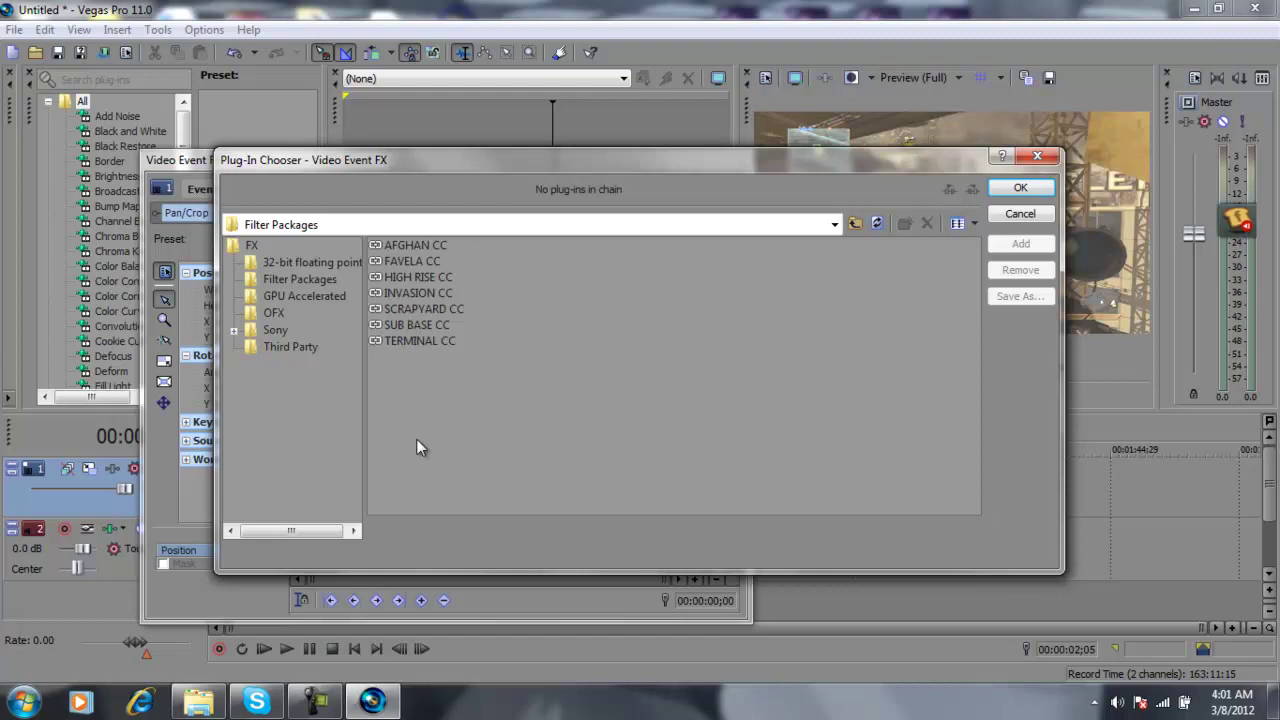
double_click(418, 277)
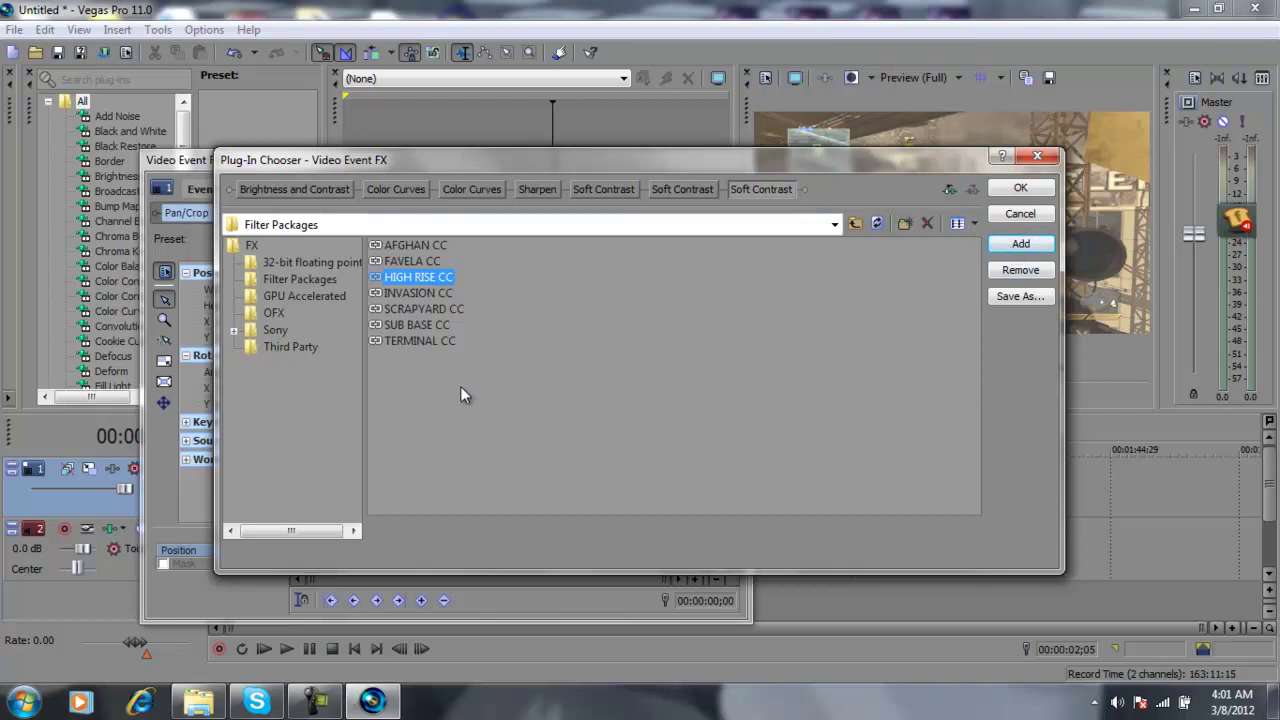
click(1019, 254)
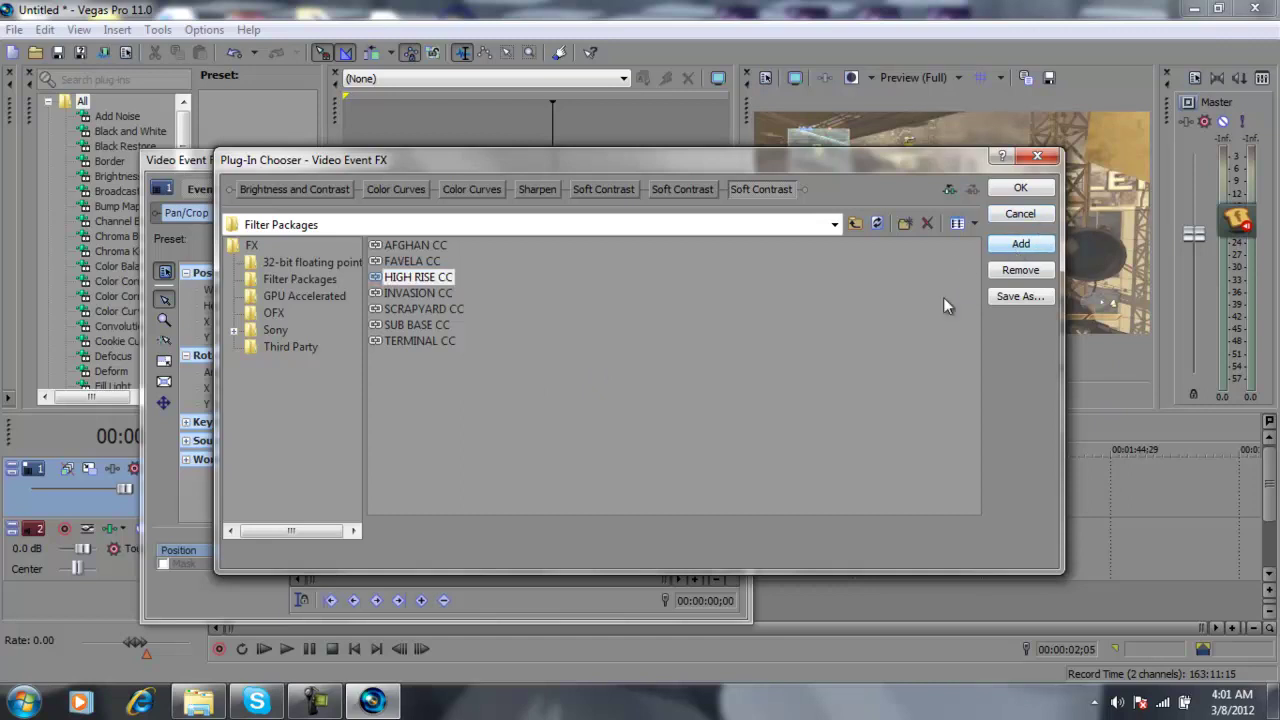
click(1020, 188)
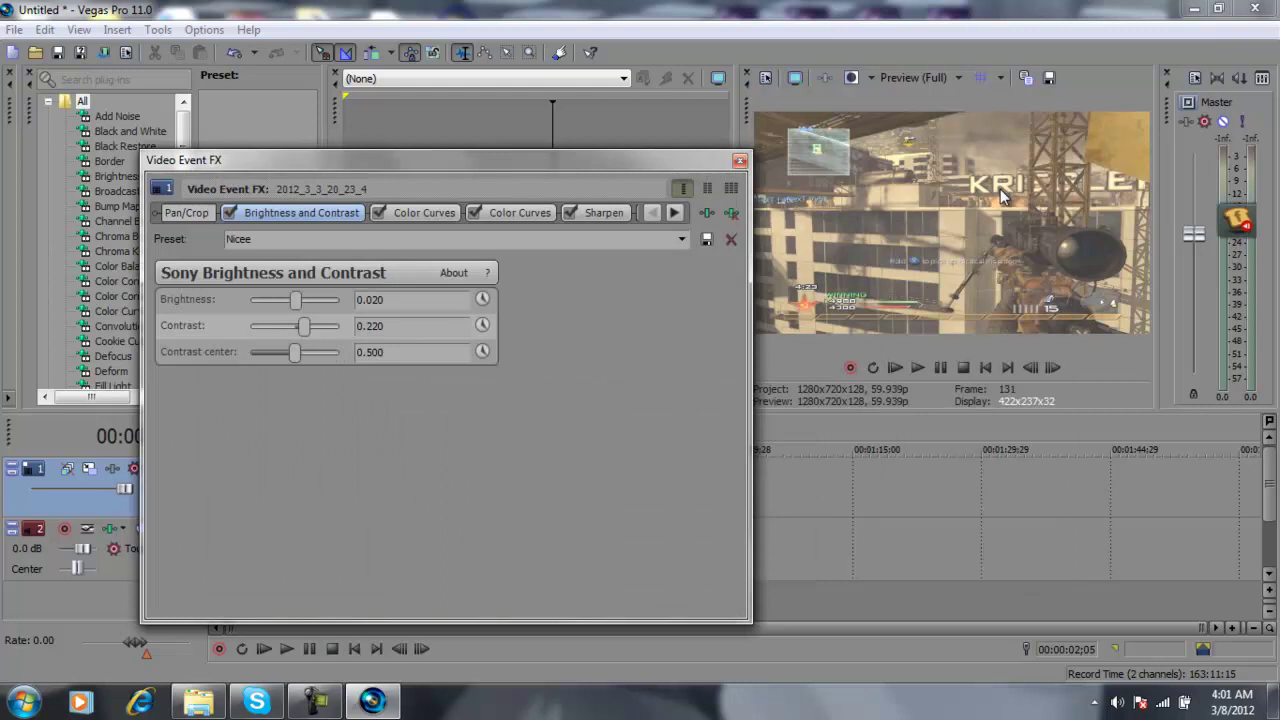
click(739, 160)
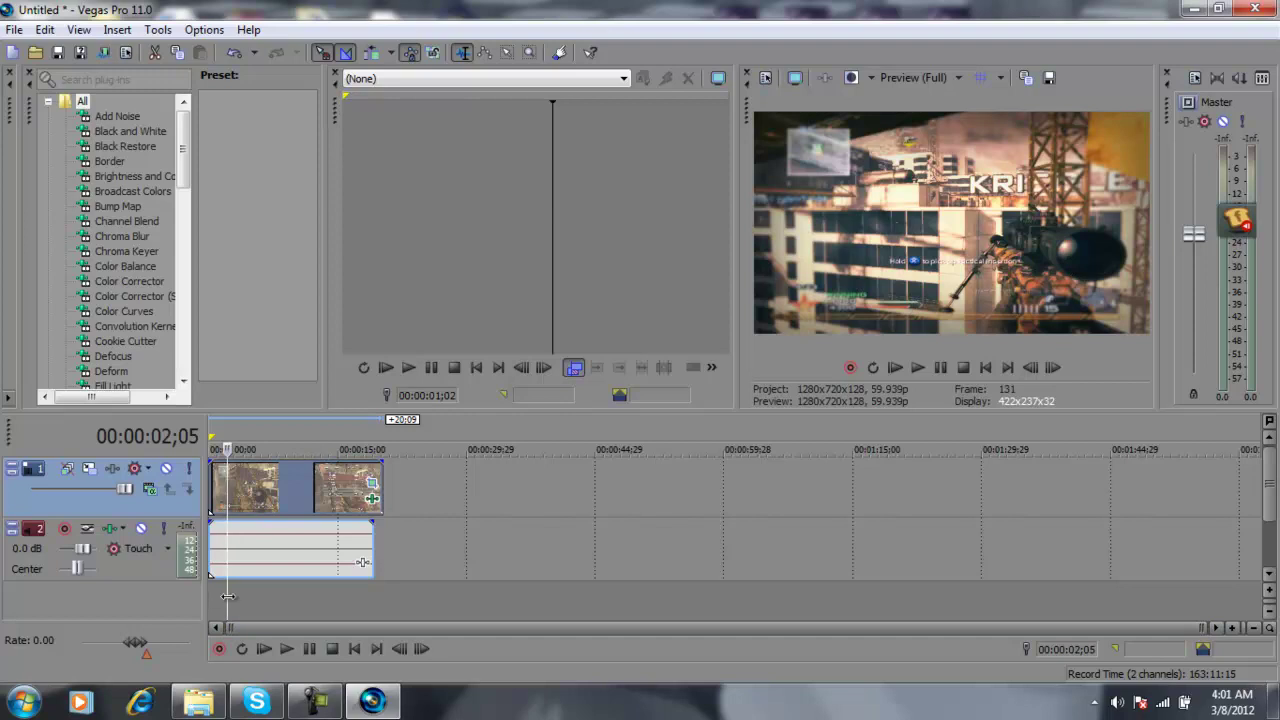
Preview the graded clip, stop playback, and drag a loop region from the timeline start
drag(228, 596, 237, 597)
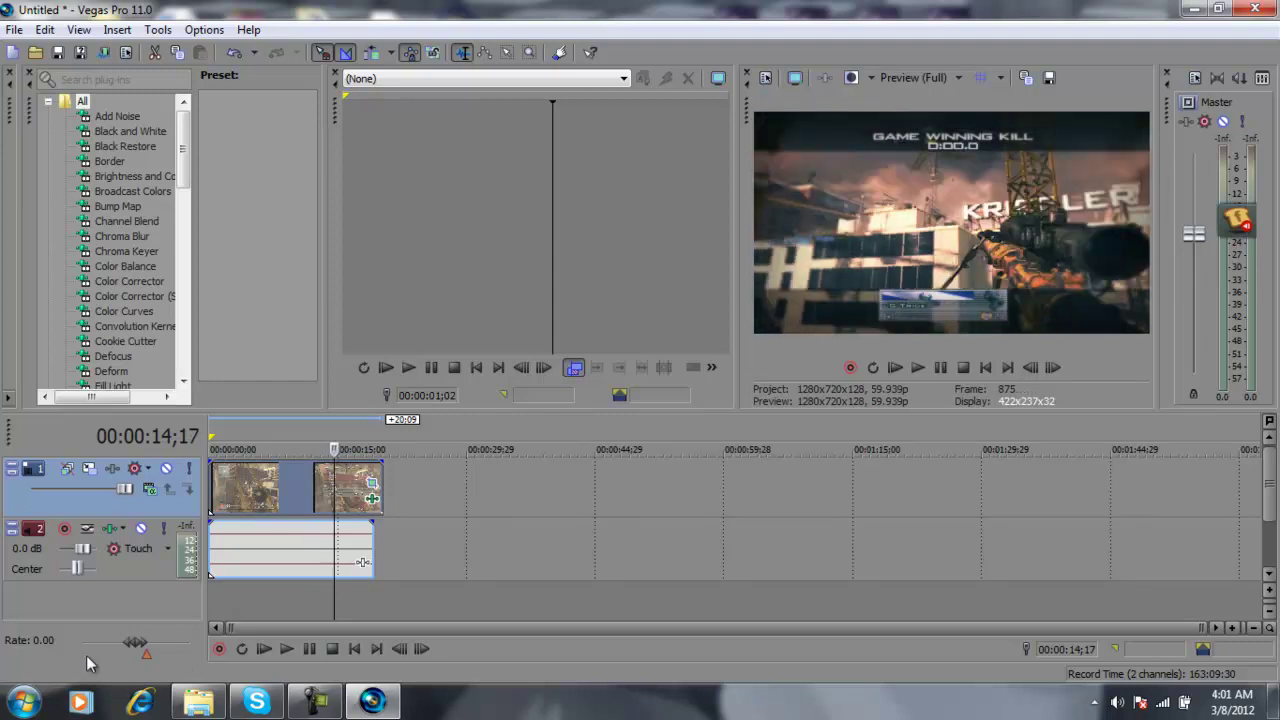
key(space)
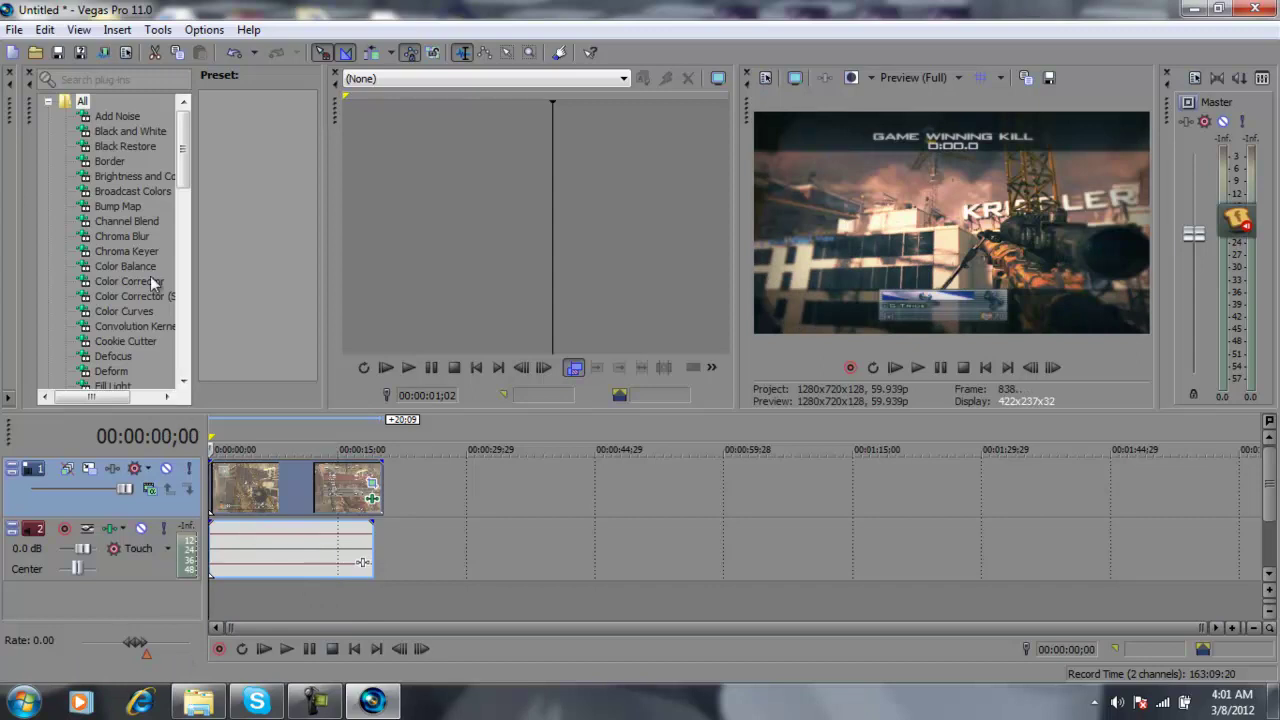
drag(175, 157, 183, 110)
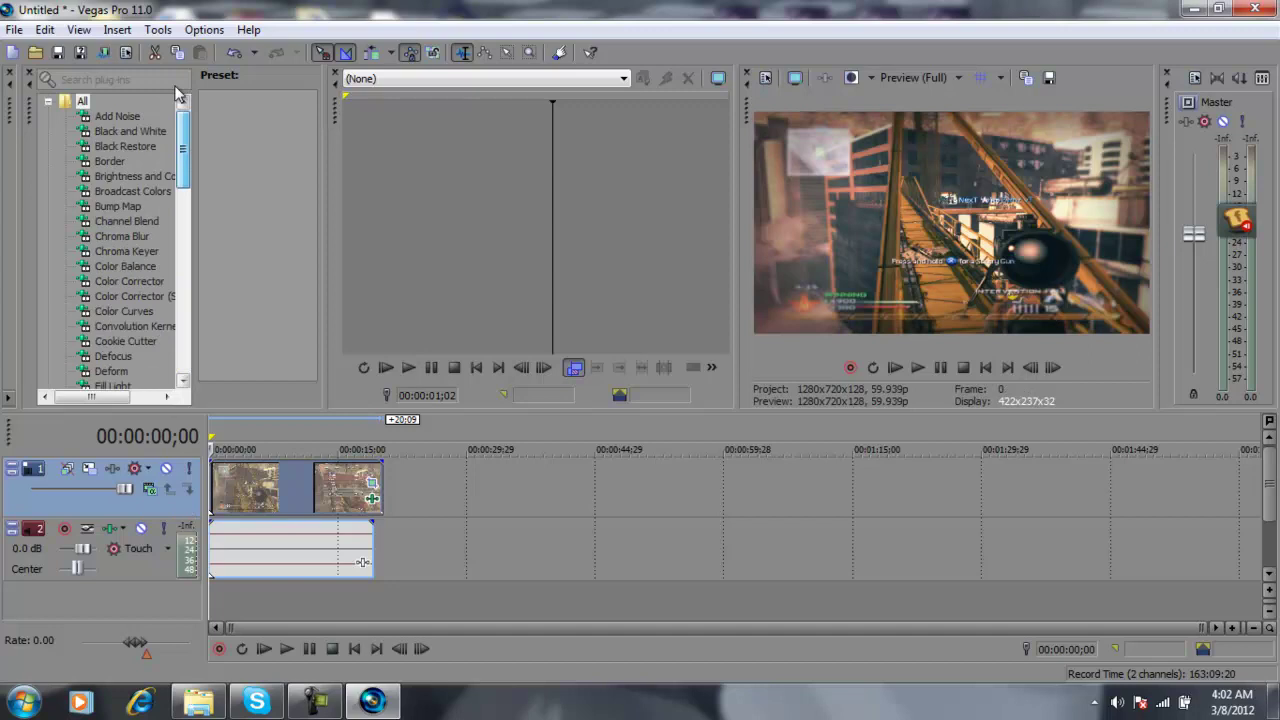
drag(210, 470, 383, 480)
Try setting a loop region over the clips by double-clicking the events, then clear it
click(418, 530)
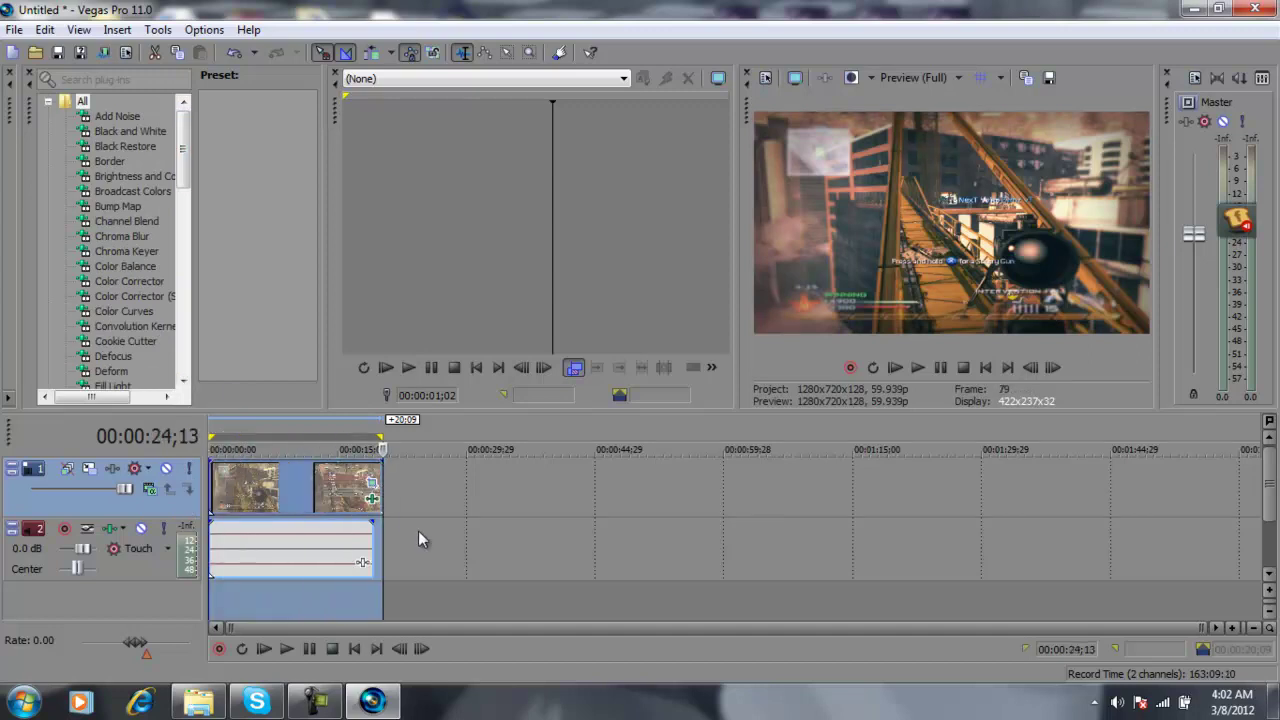
double_click(302, 494)
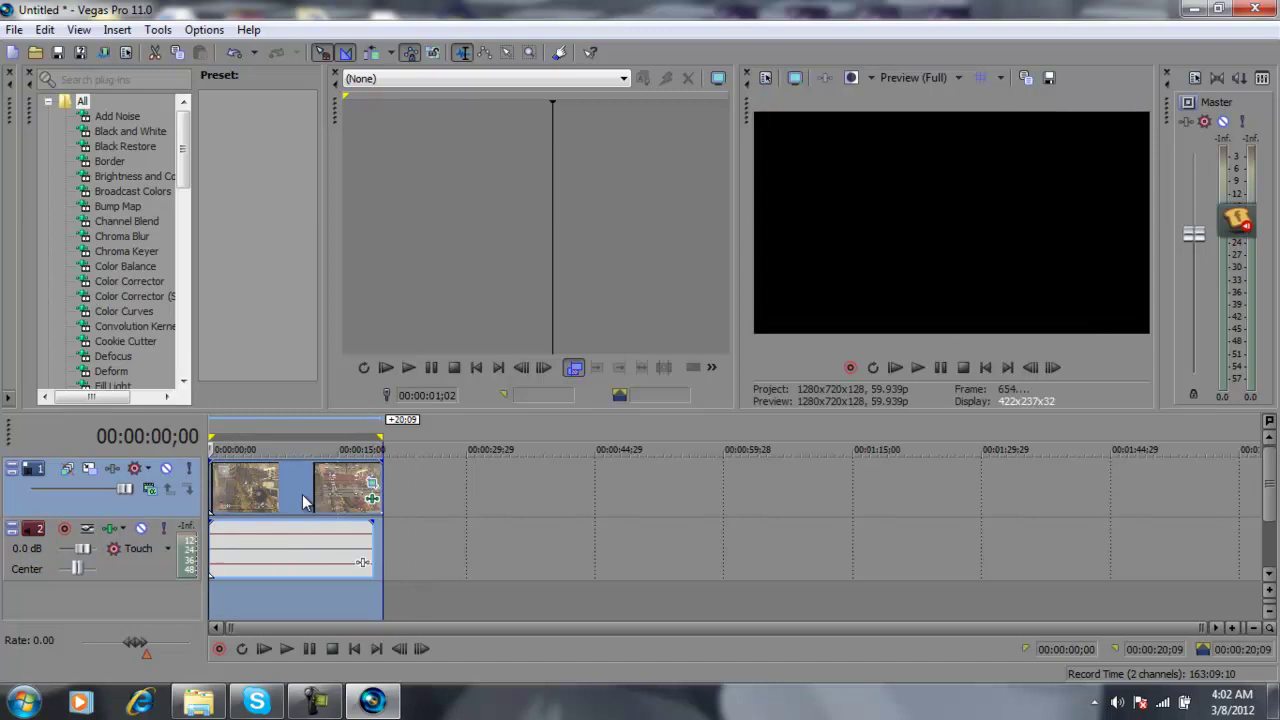
click(473, 544)
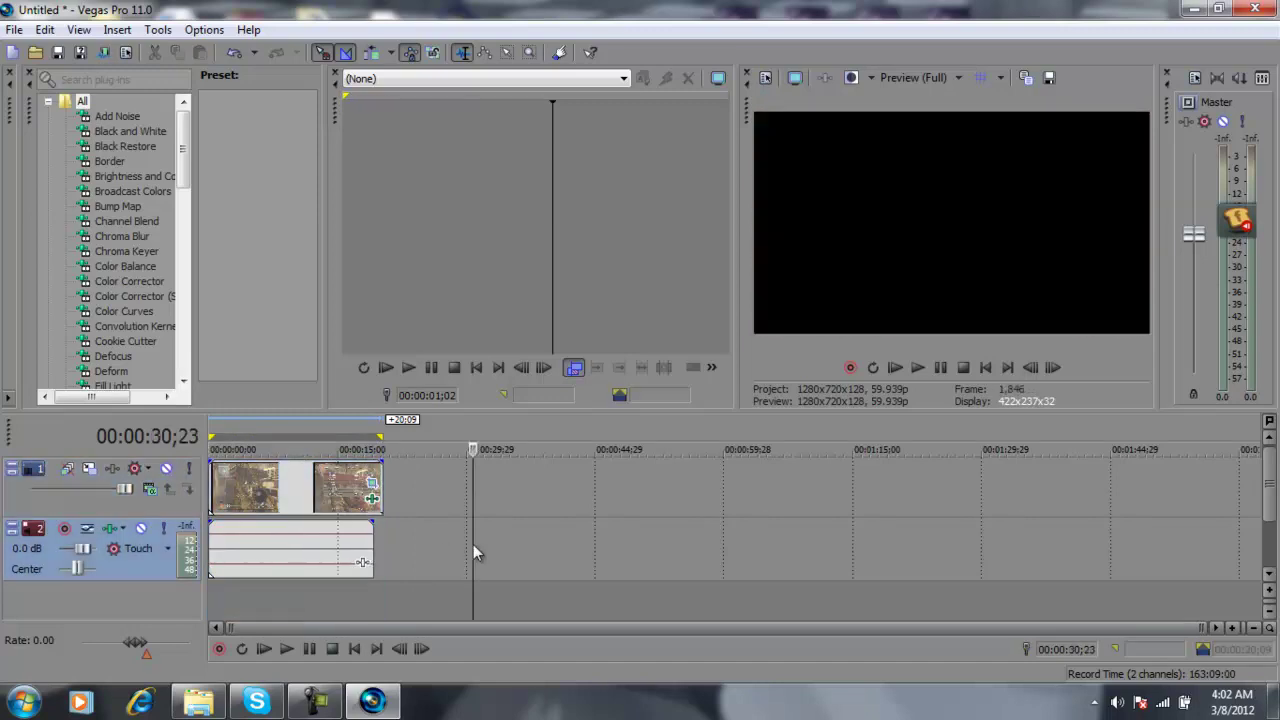
double_click(297, 492)
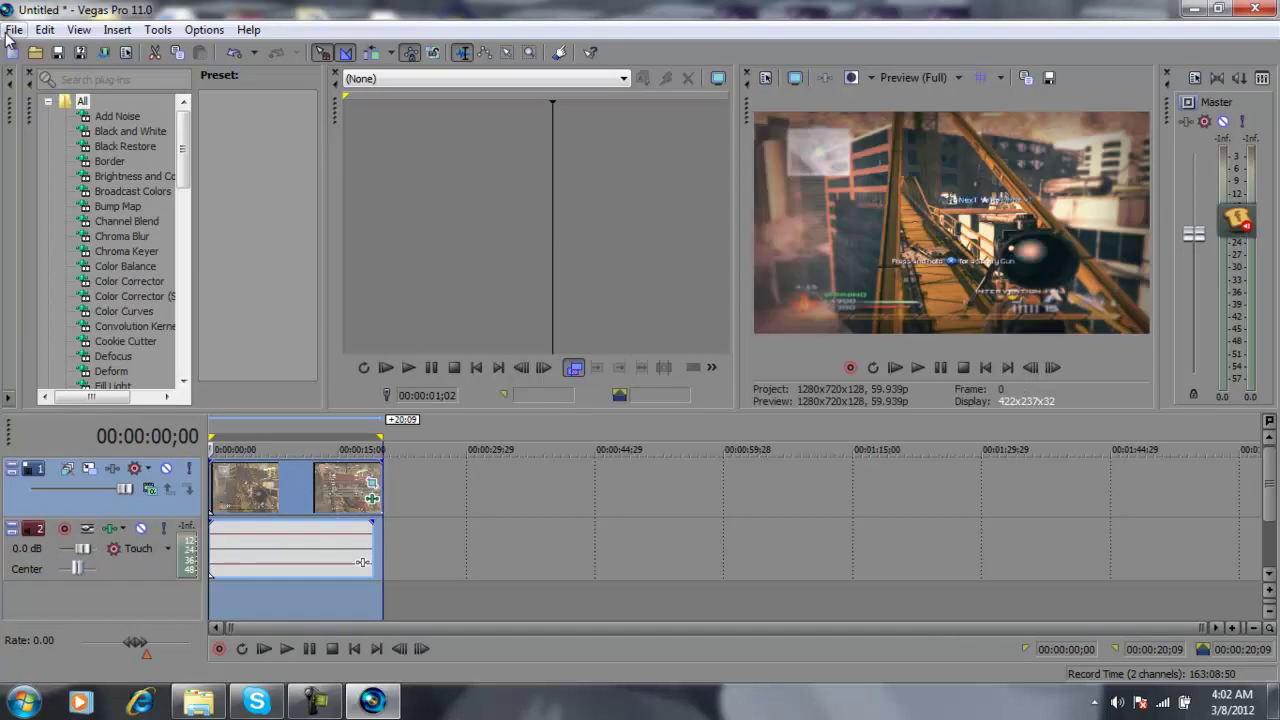
click(414, 555)
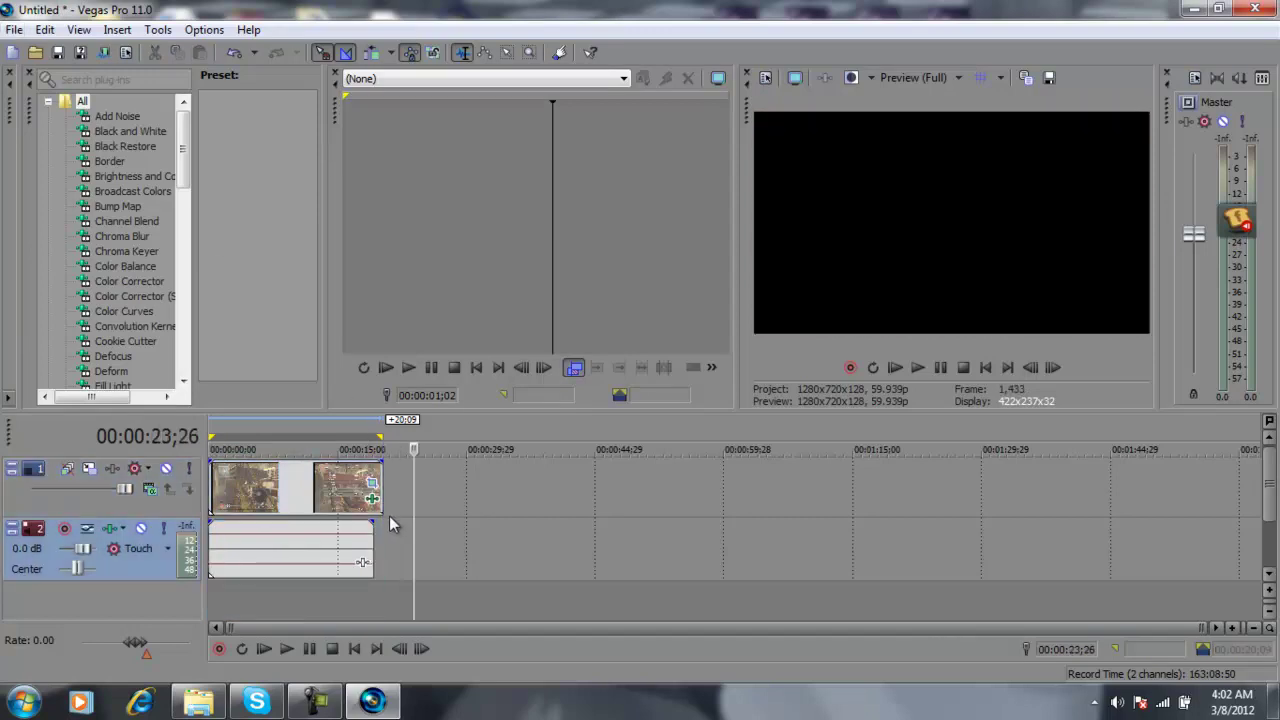
Shift the second video event slightly earlier and select the full 00:00:00;00–00:00:19;10 range
drag(381, 494, 370, 491)
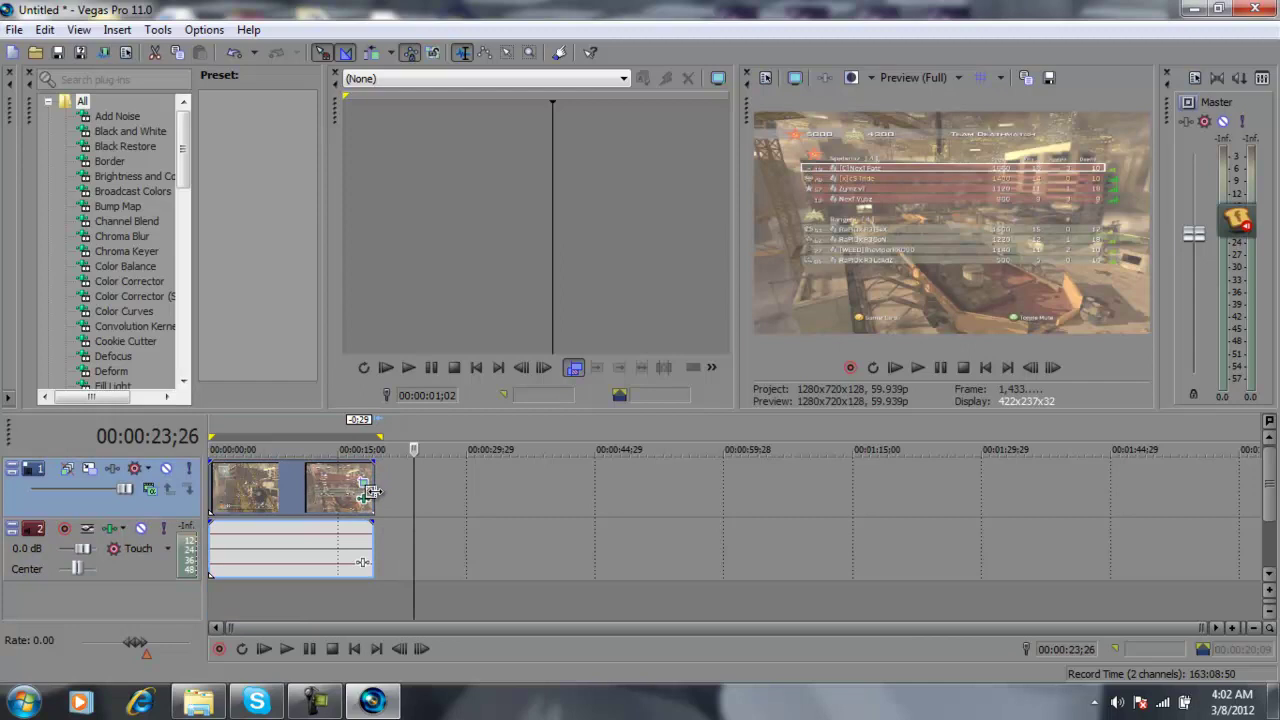
click(370, 500)
click(393, 565)
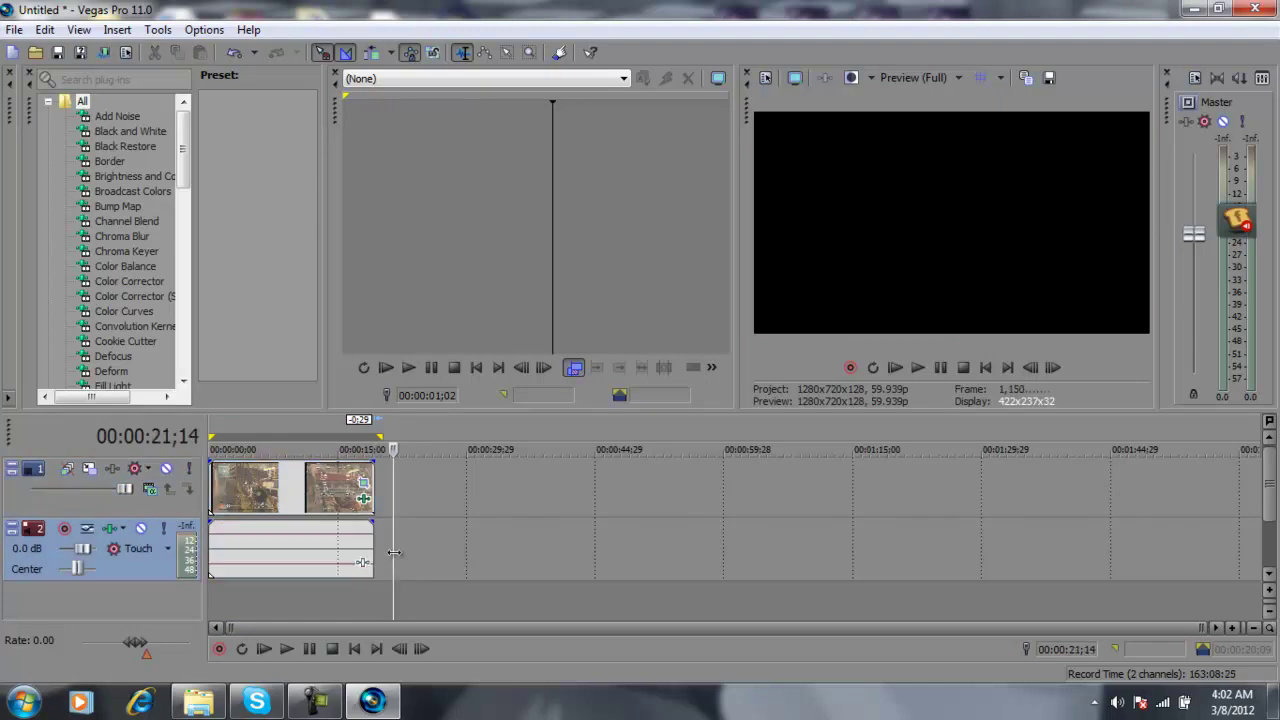
click(232, 545)
key(Home)
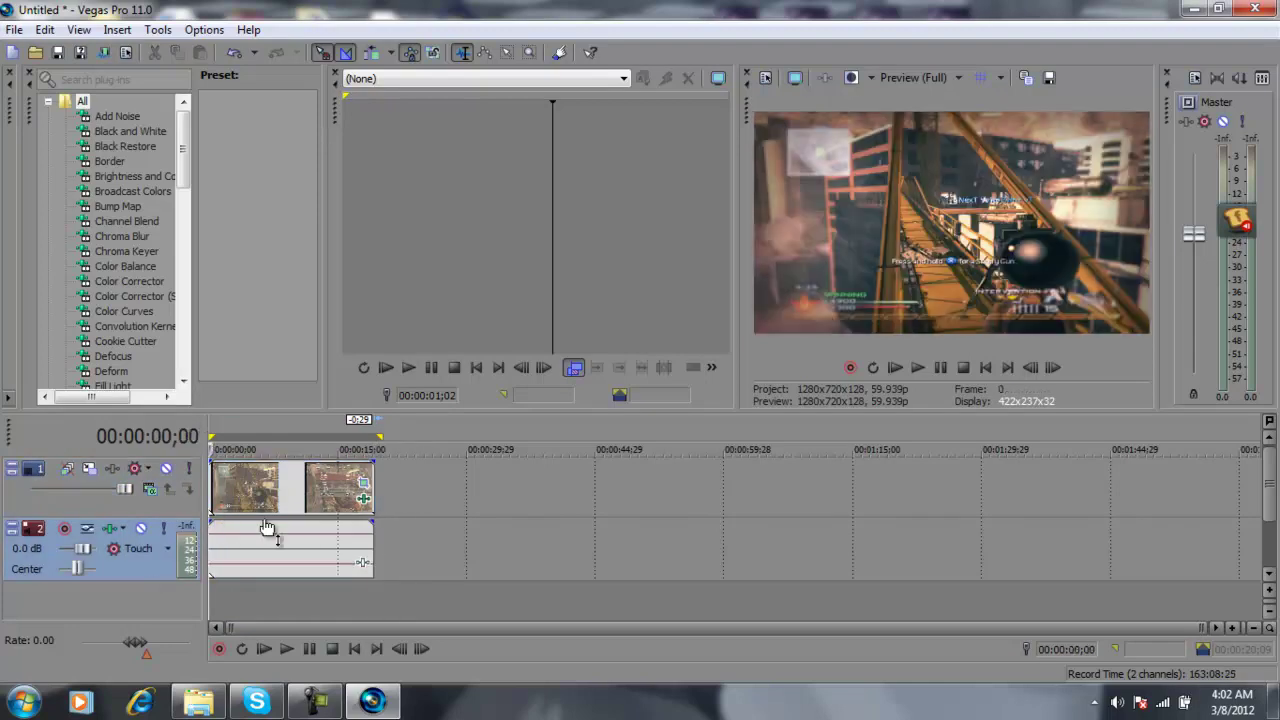
double_click(267, 527)
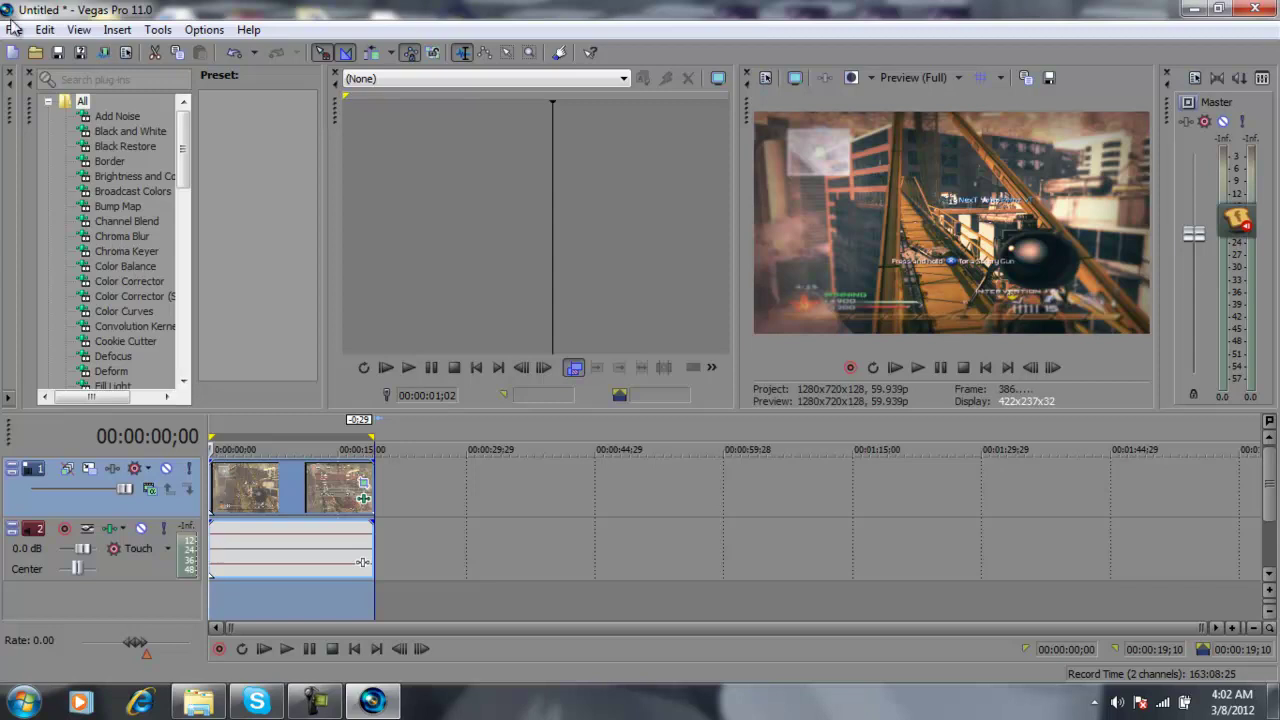
click(13, 26)
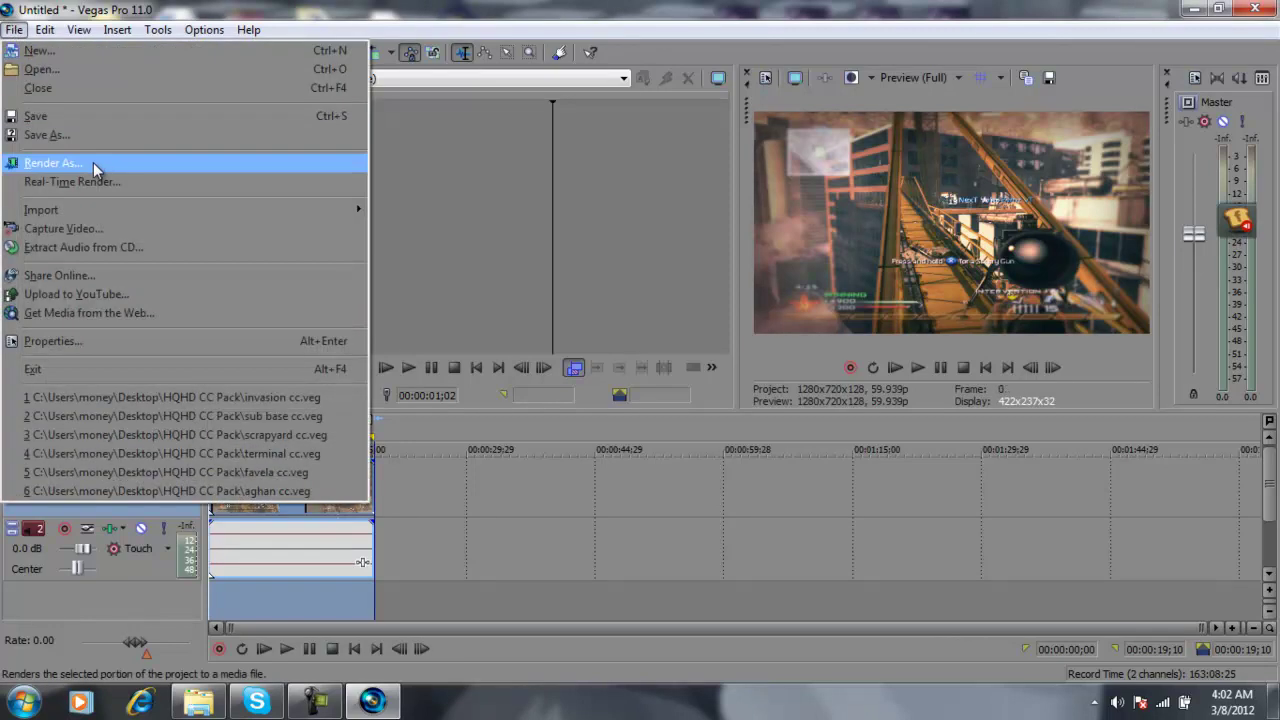
Open Render As and replace the output name with 'Trickshot'
click(93, 164)
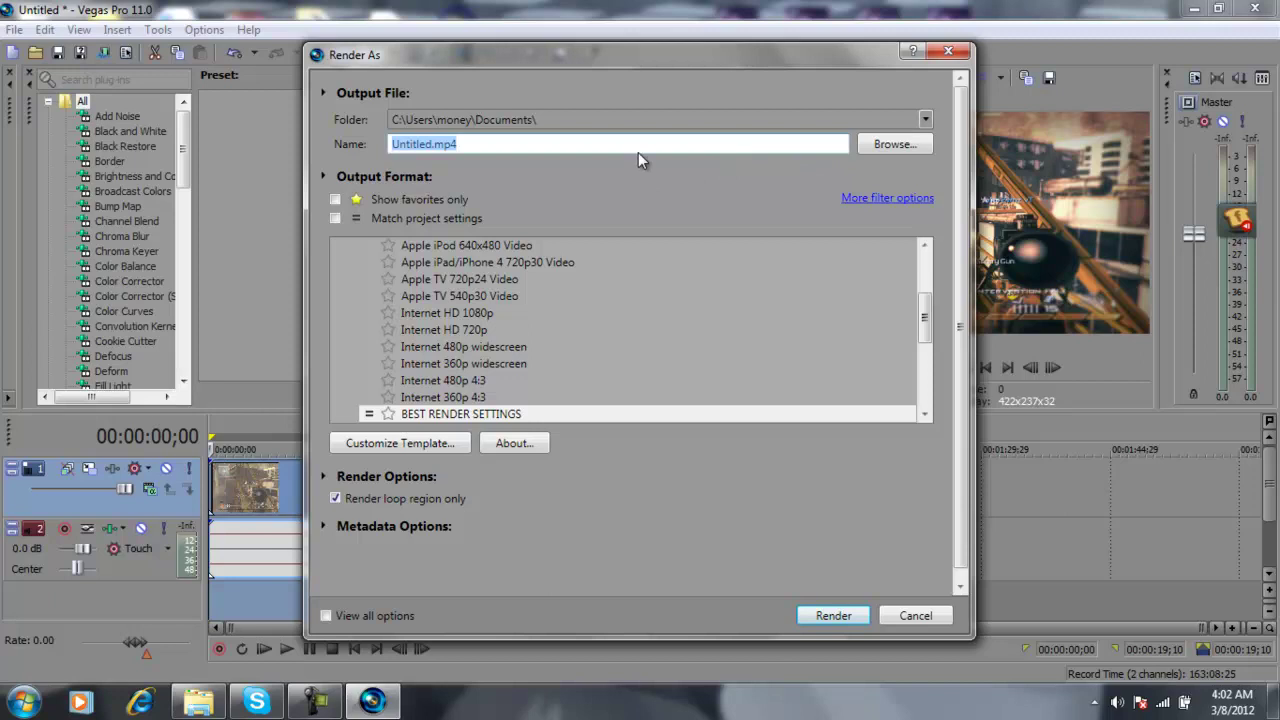
key(BackSpace)
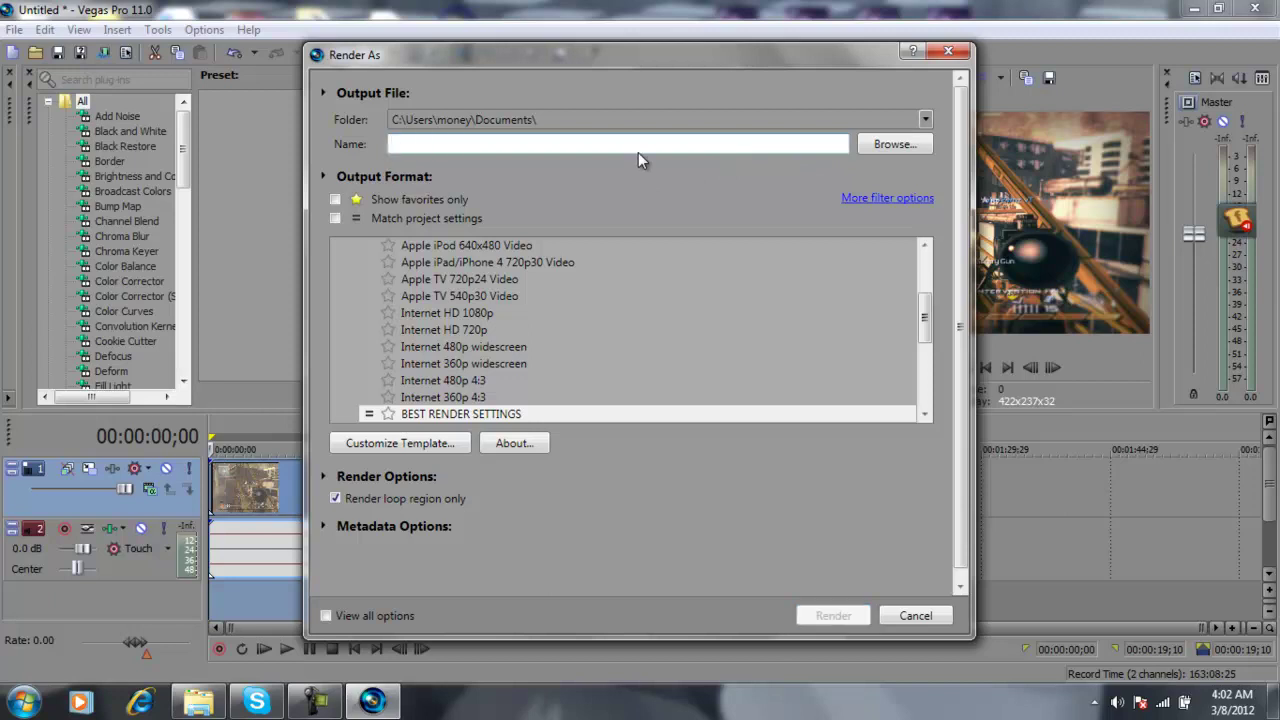
text(Tre)
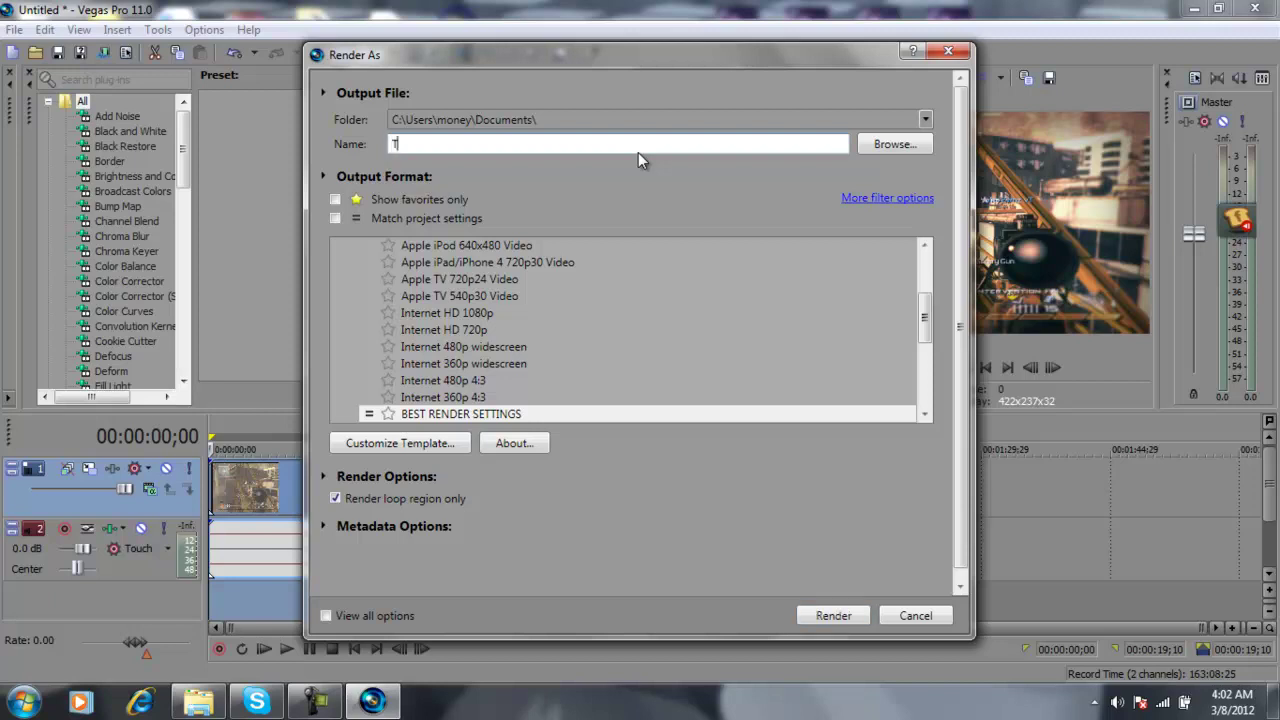
key(BackSpace)
key(BackSpace)
text(rickshot)
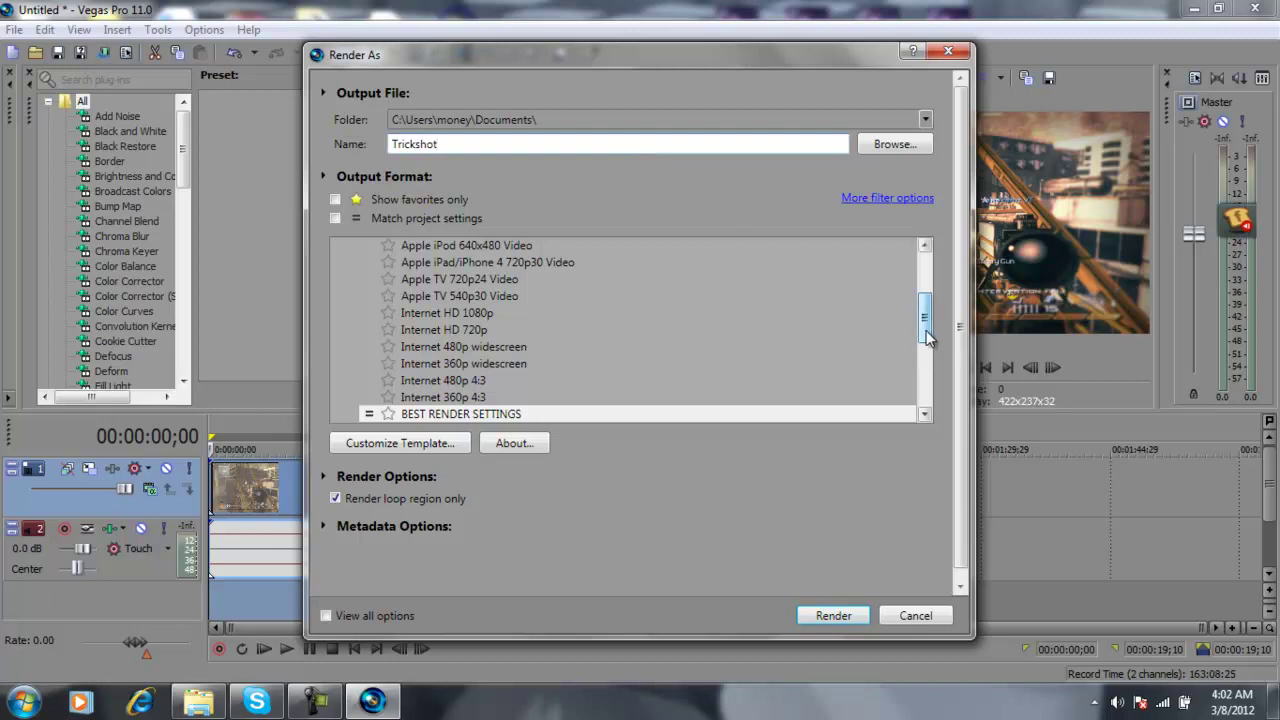
Browse the output format list and select MainConcept AVC/AAC (*.mp4)
drag(927, 339, 927, 297)
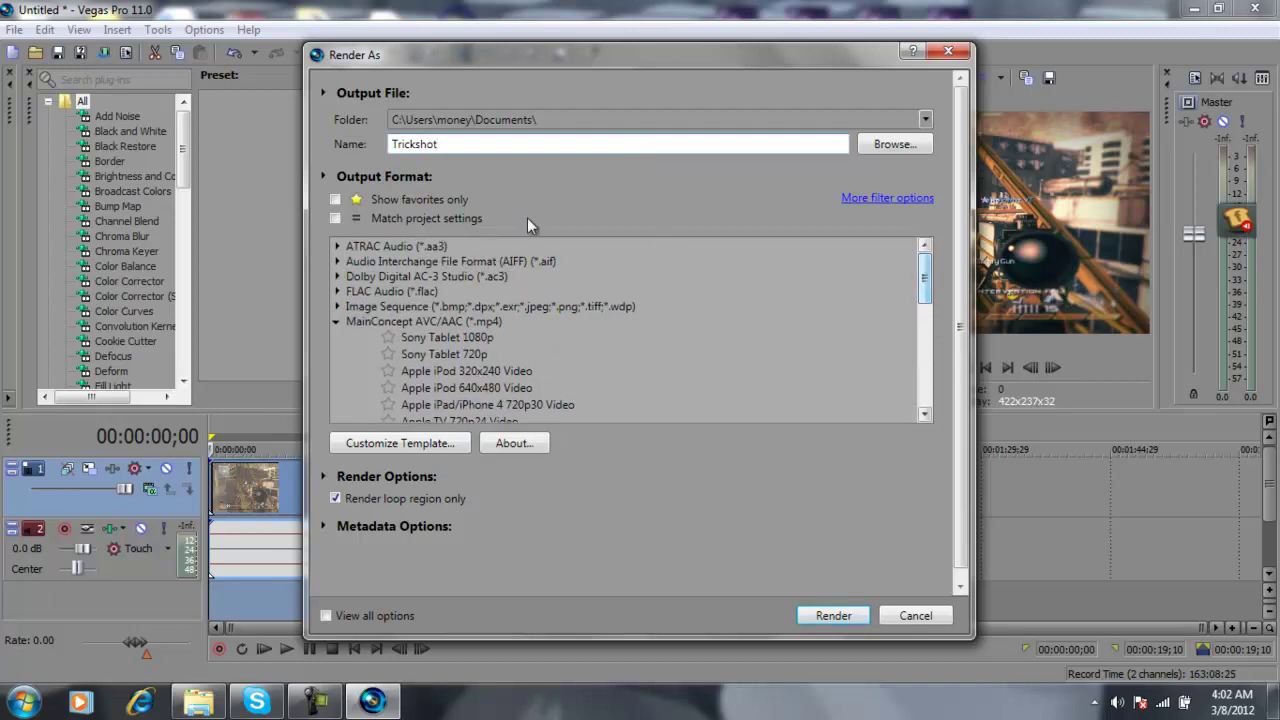
double_click(382, 323)
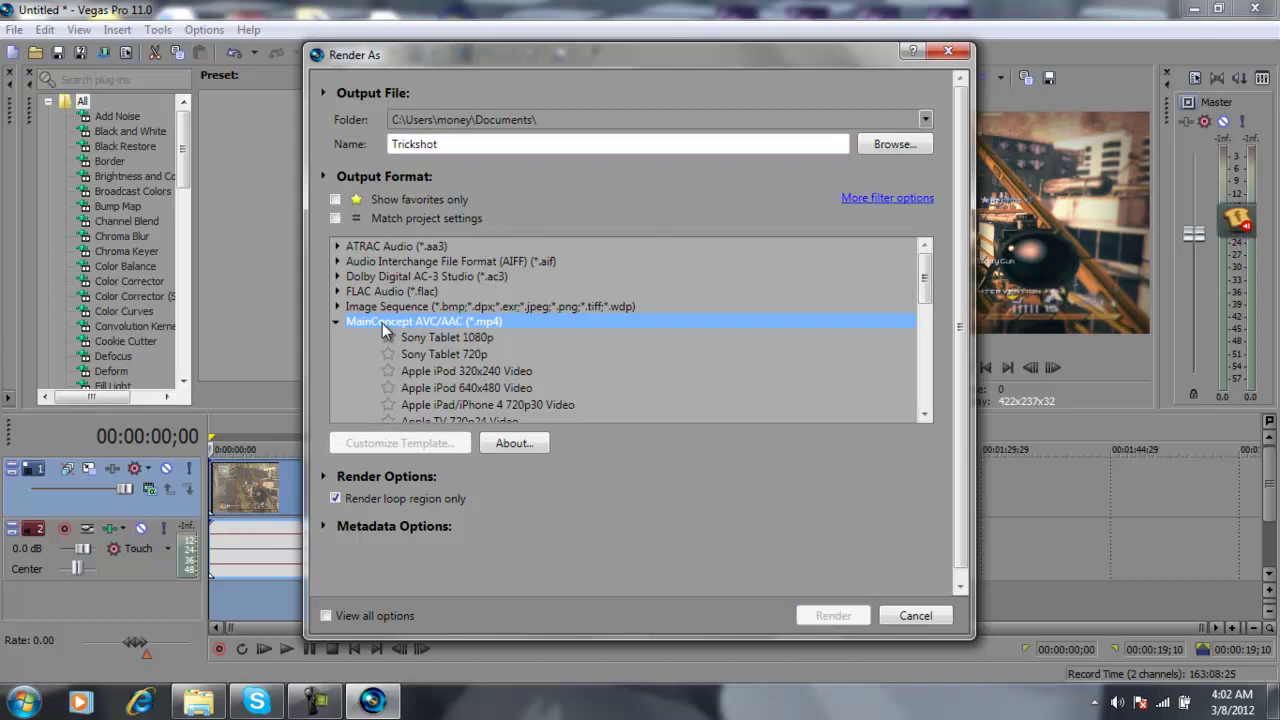
click(450, 262)
click(418, 245)
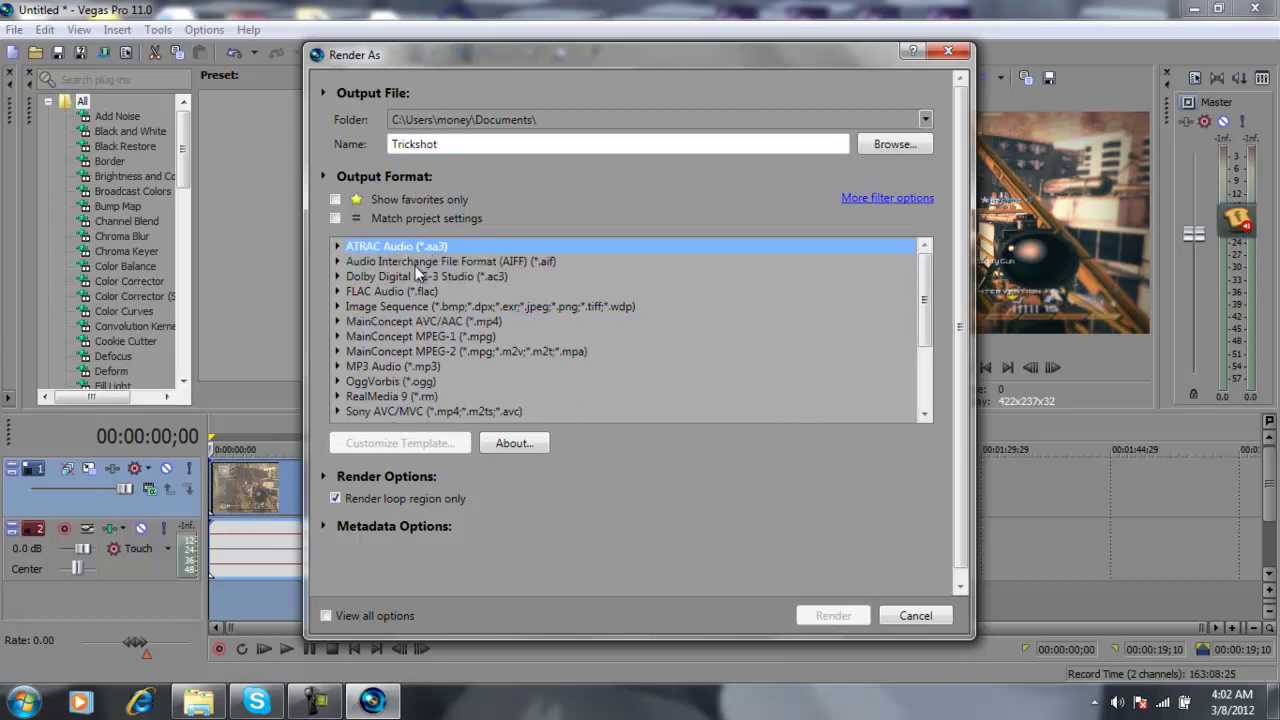
key(Down)
key(Down)
key(Down)
key(Down)
key(Down)
key(Down)
key(Down)
key(Down)
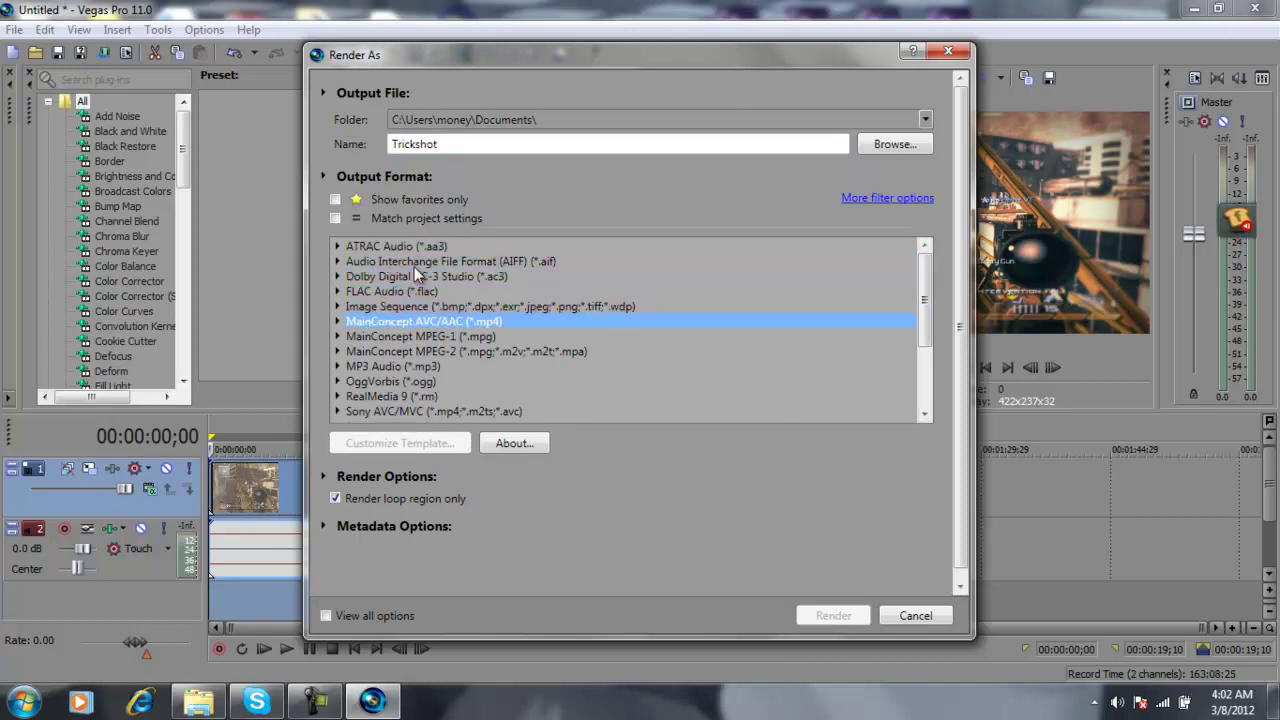
key(Down)
key(Down)
key(Down)
key(Down)
key(Down)
key(Down)
key(Down)
key(Down)
key(Down)
key(Down)
key(Down)
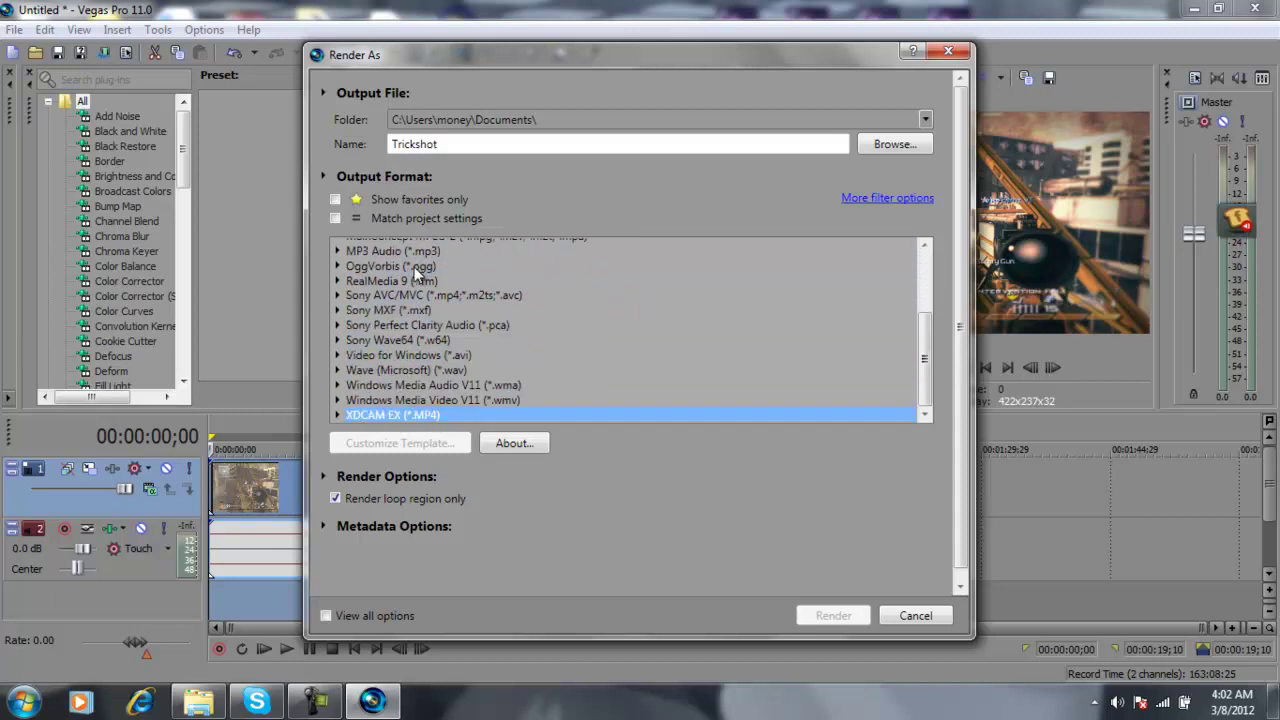
drag(930, 399, 926, 313)
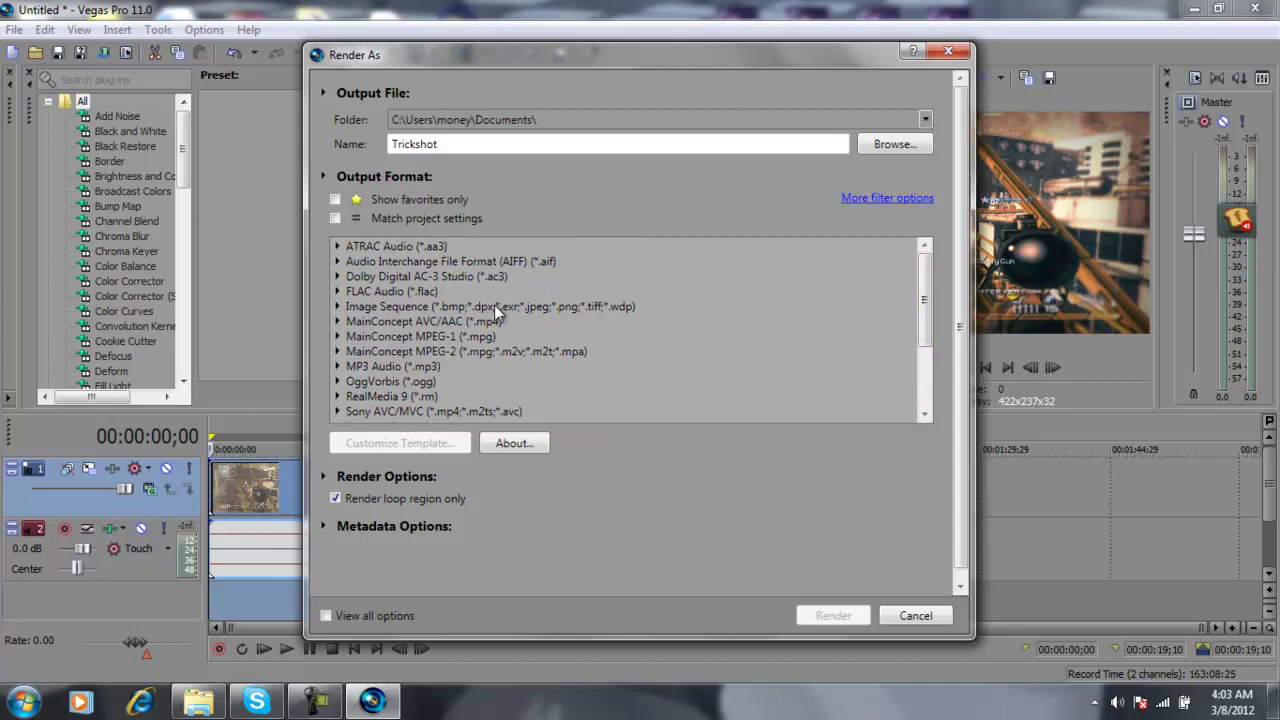
click(466, 321)
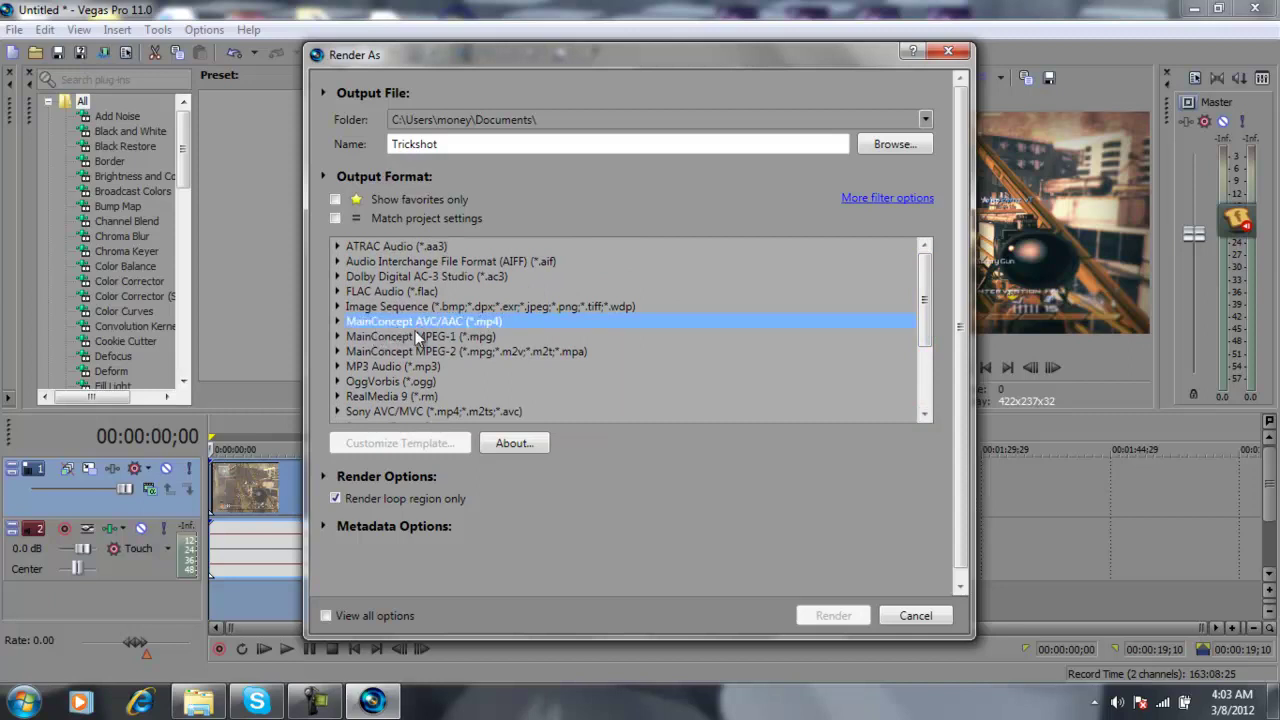
Expand the MainConcept AVC/AAC templates and select Internet HD 720p
double_click(496, 326)
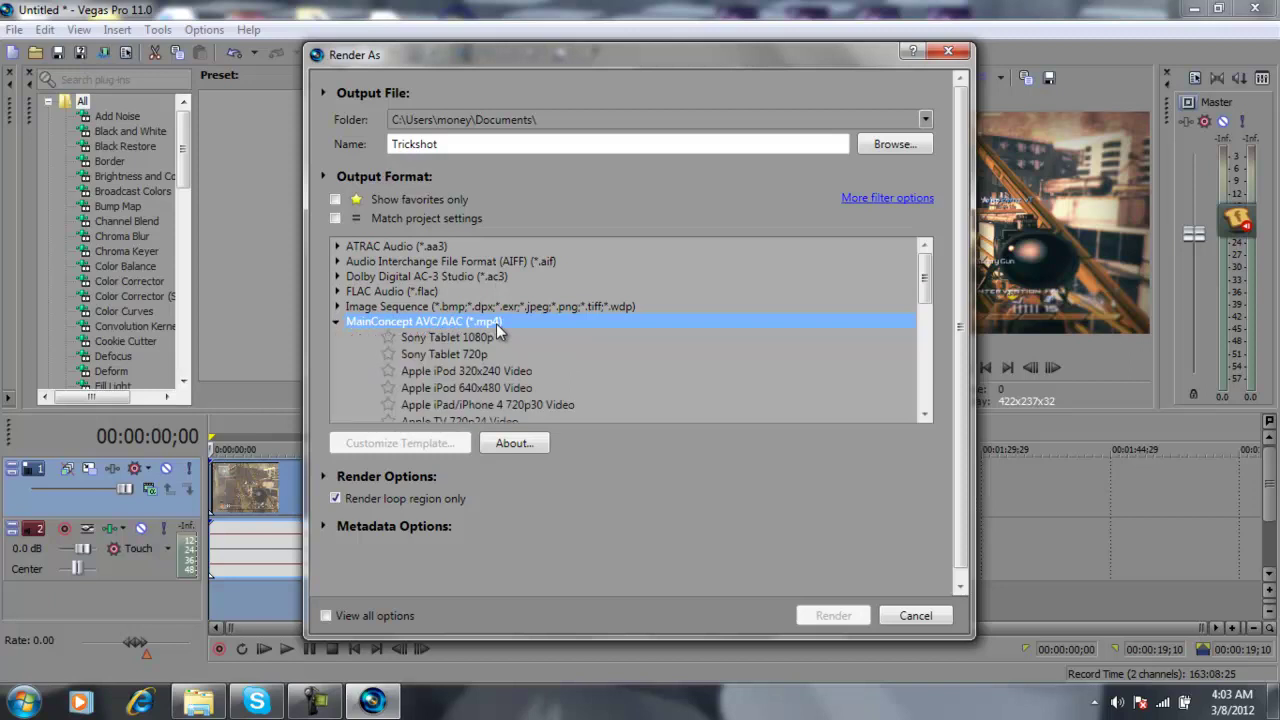
key(Down)
key(Down)
key(Down)
key(Down)
key(Down)
key(Down)
key(Down)
key(Down)
key(Down)
key(Down)
key(Down)
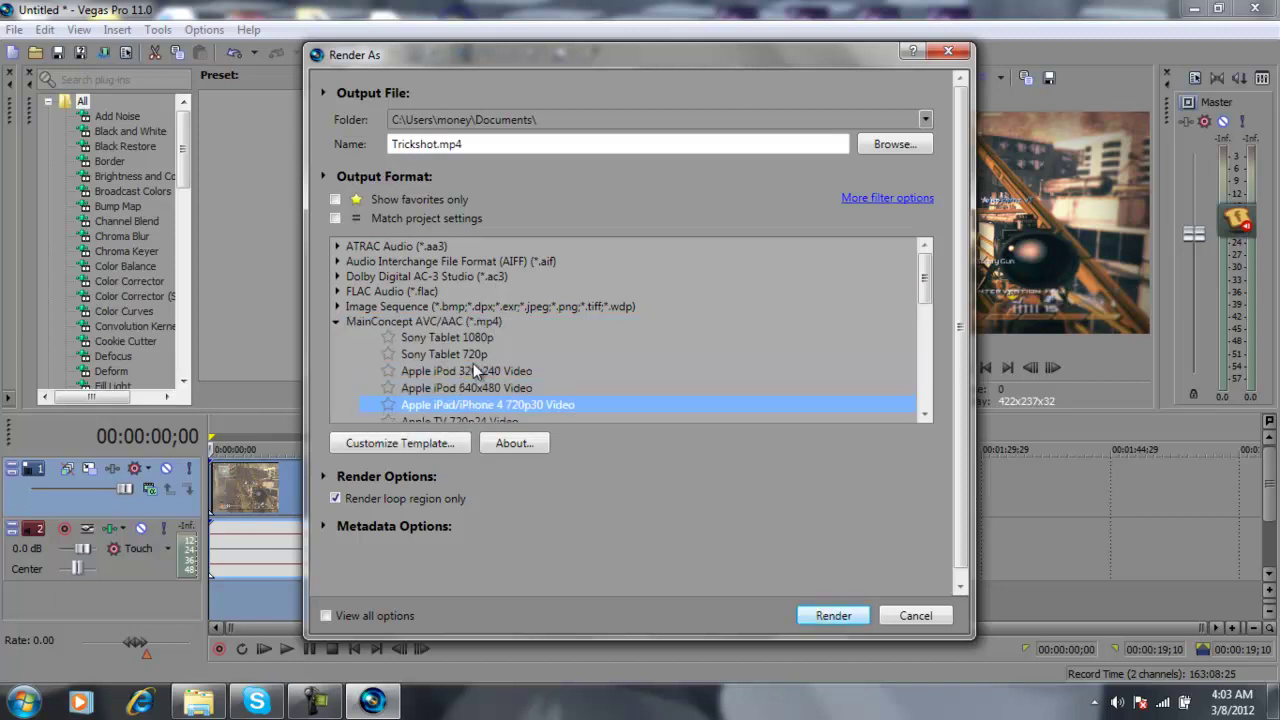
key(Down)
key(Down)
key(Down)
key(Down)
key(Down)
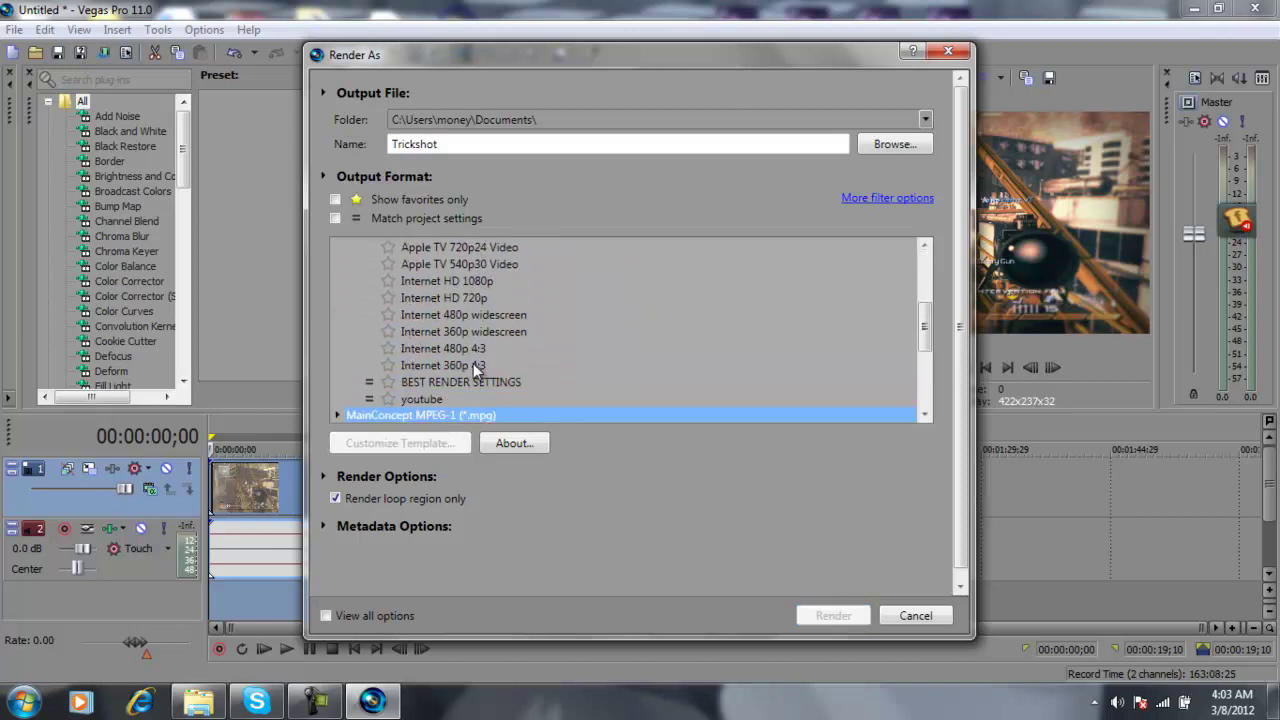
key(Up)
key(Up)
key(Up)
key(Up)
key(Up)
key(Up)
key(Up)
key(Up)
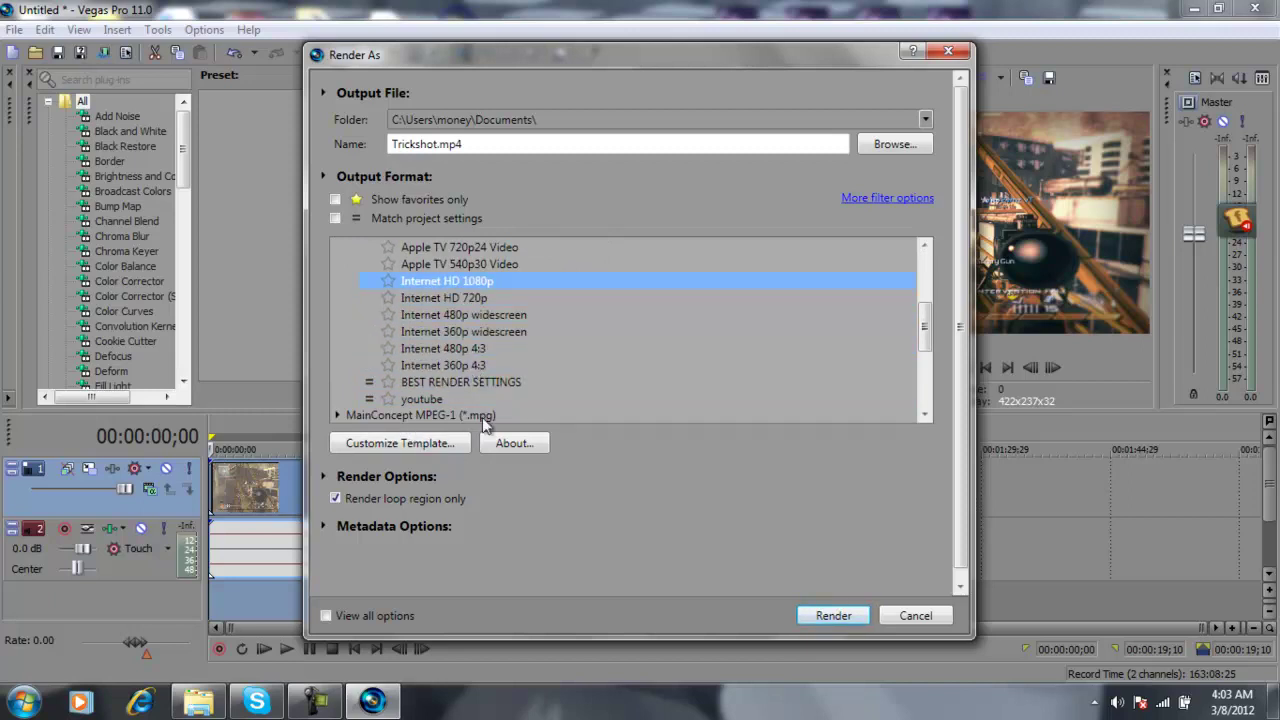
key(Up)
key(Up)
key(Up)
key(Up)
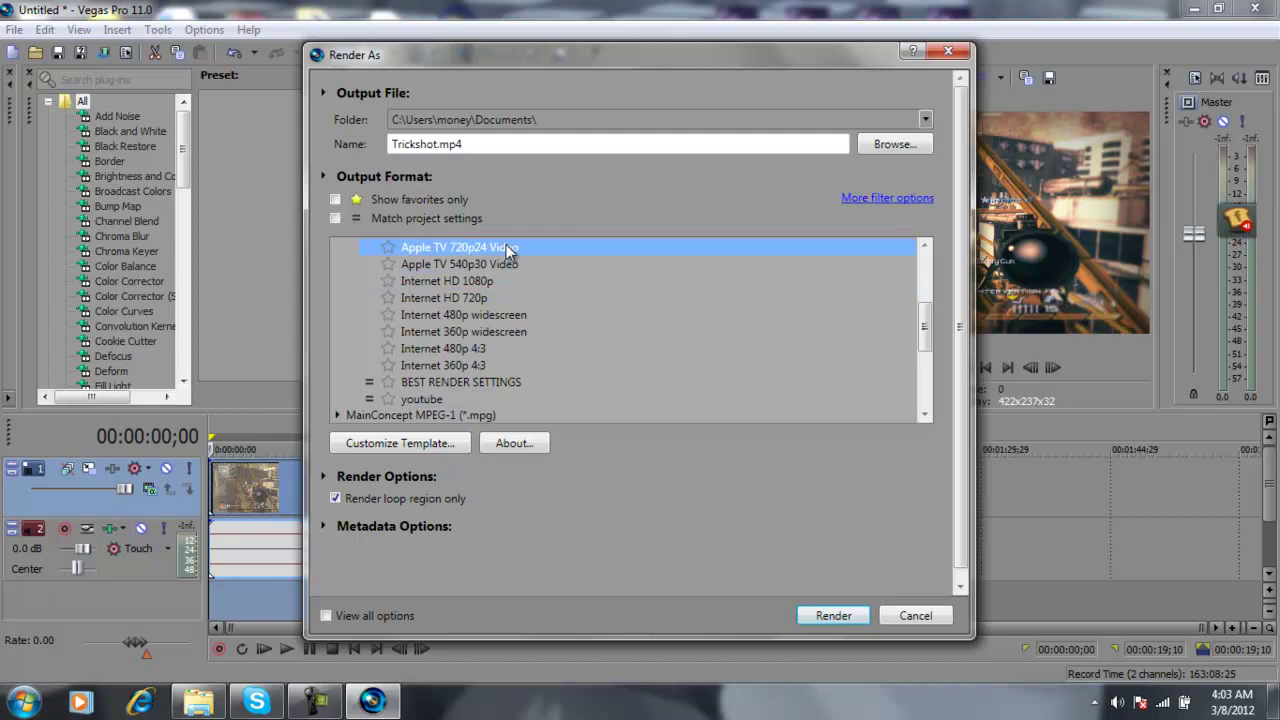
key(Down)
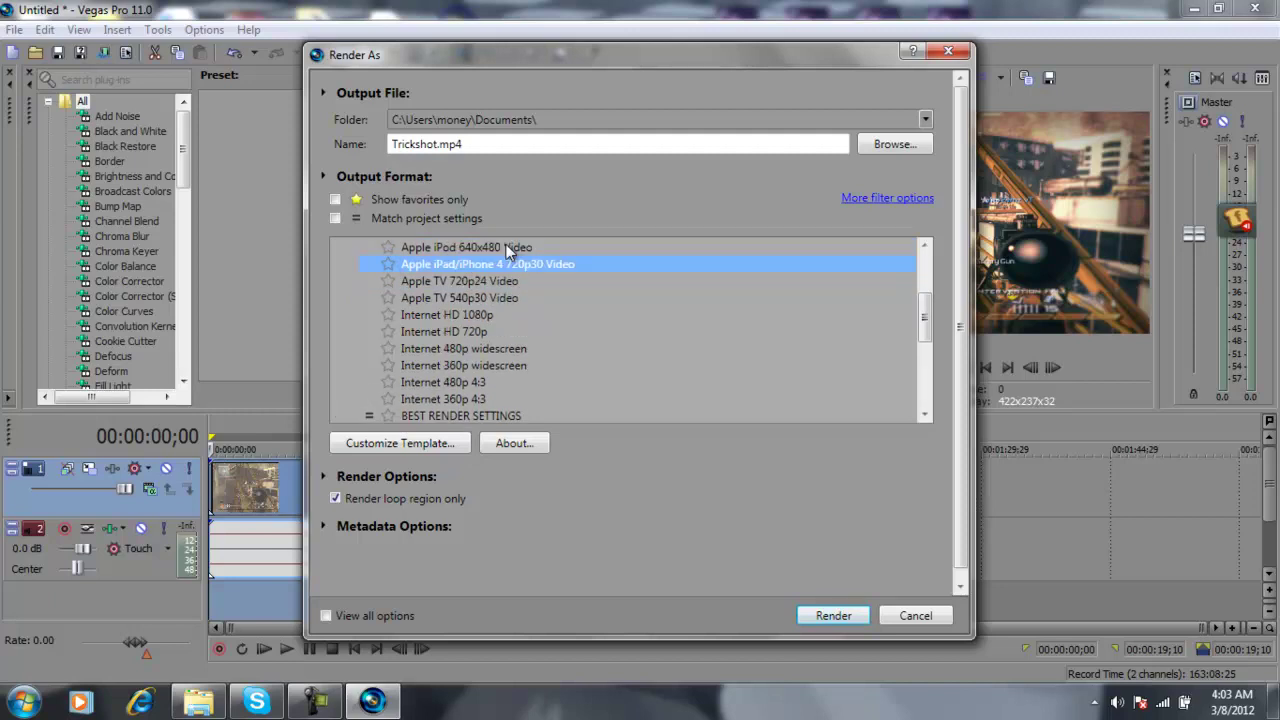
key(Down)
key(Down)
key(Down)
key(Down)
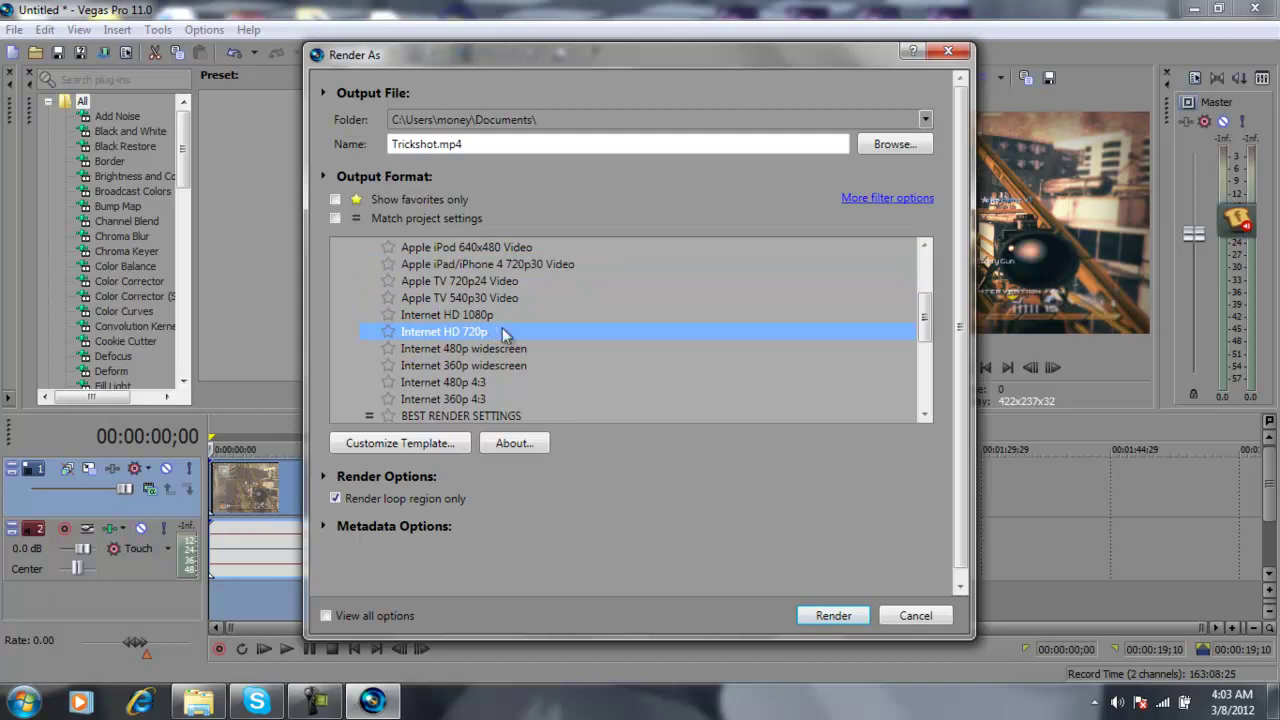
Select the BEST RENDER SETTINGS template (1280x720, 59.94 fps, 14 Mbps) and open its custom settings
click(378, 448)
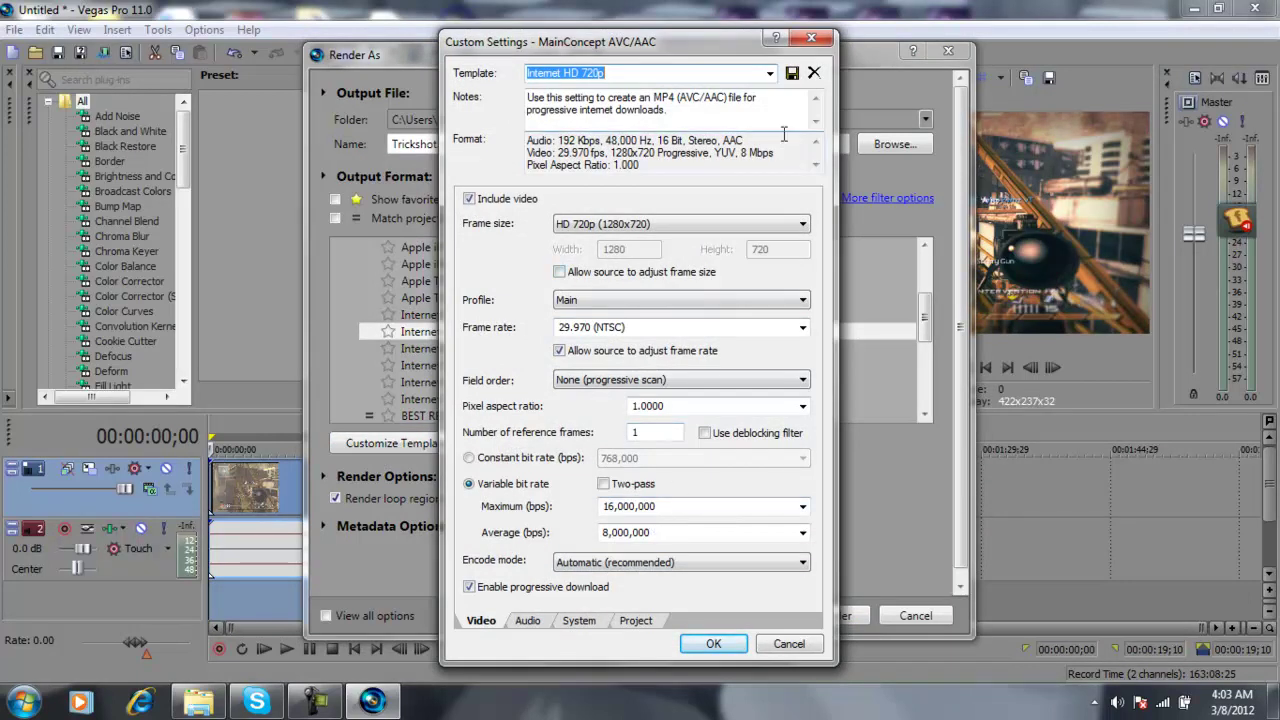
click(811, 38)
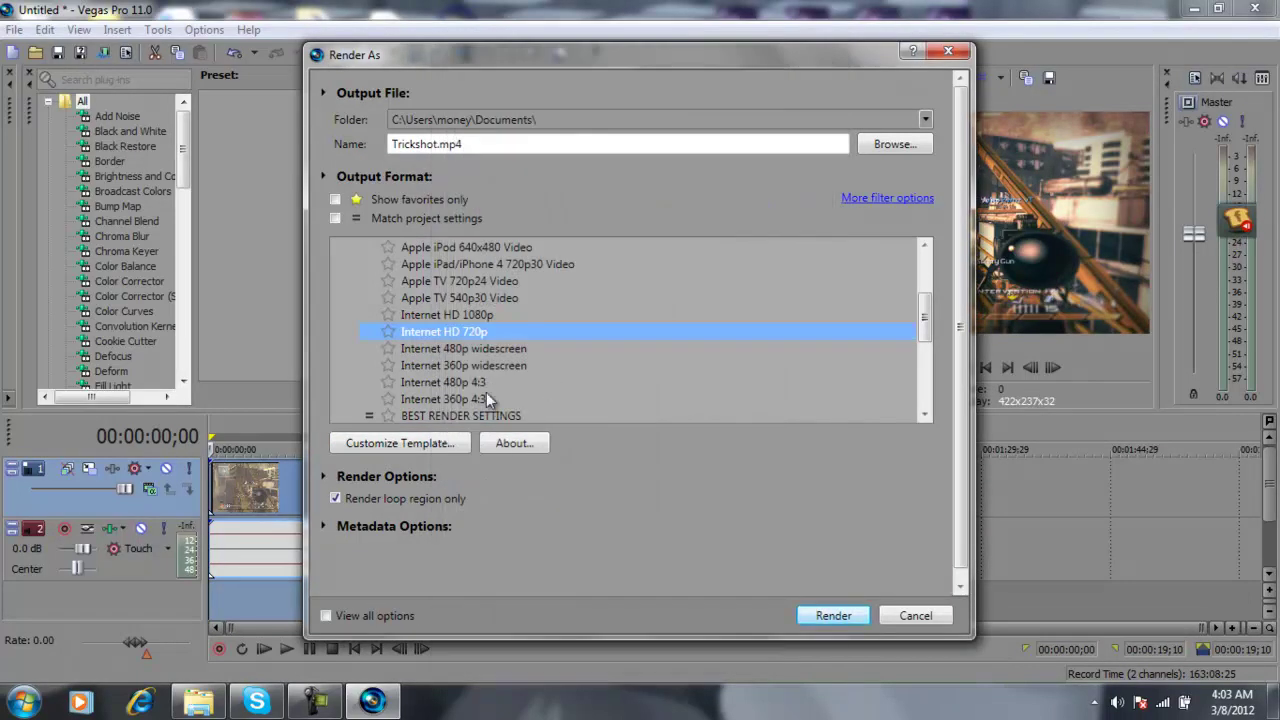
click(421, 416)
scroll(437, 420, down, 1)
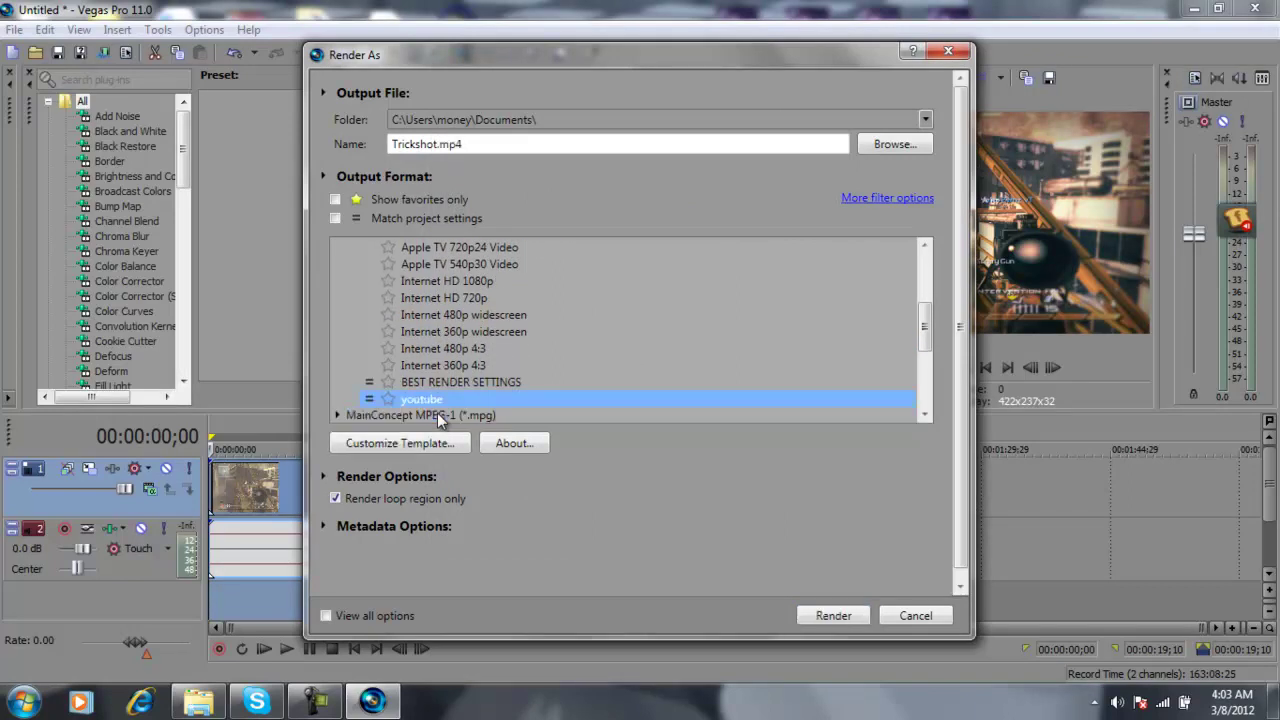
click(473, 296)
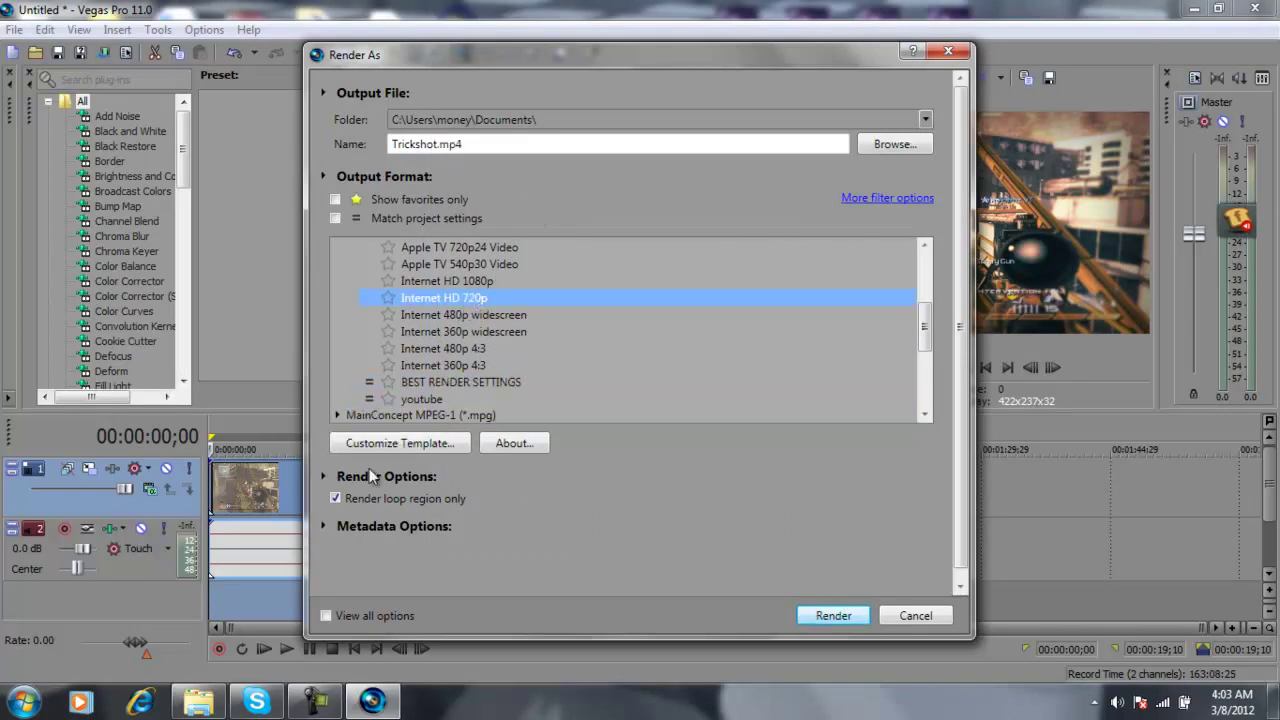
click(444, 381)
click(418, 446)
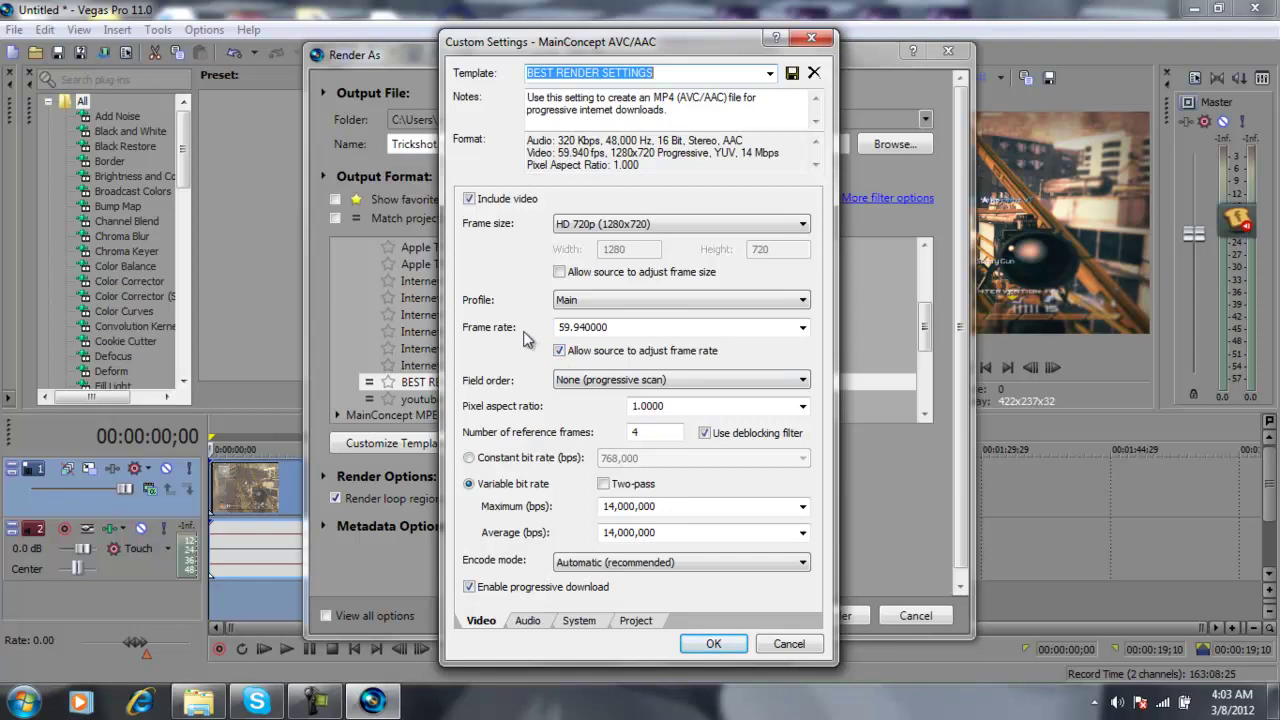
Review the Audio, System and Project tabs, setting video rendering quality to Best
click(526, 622)
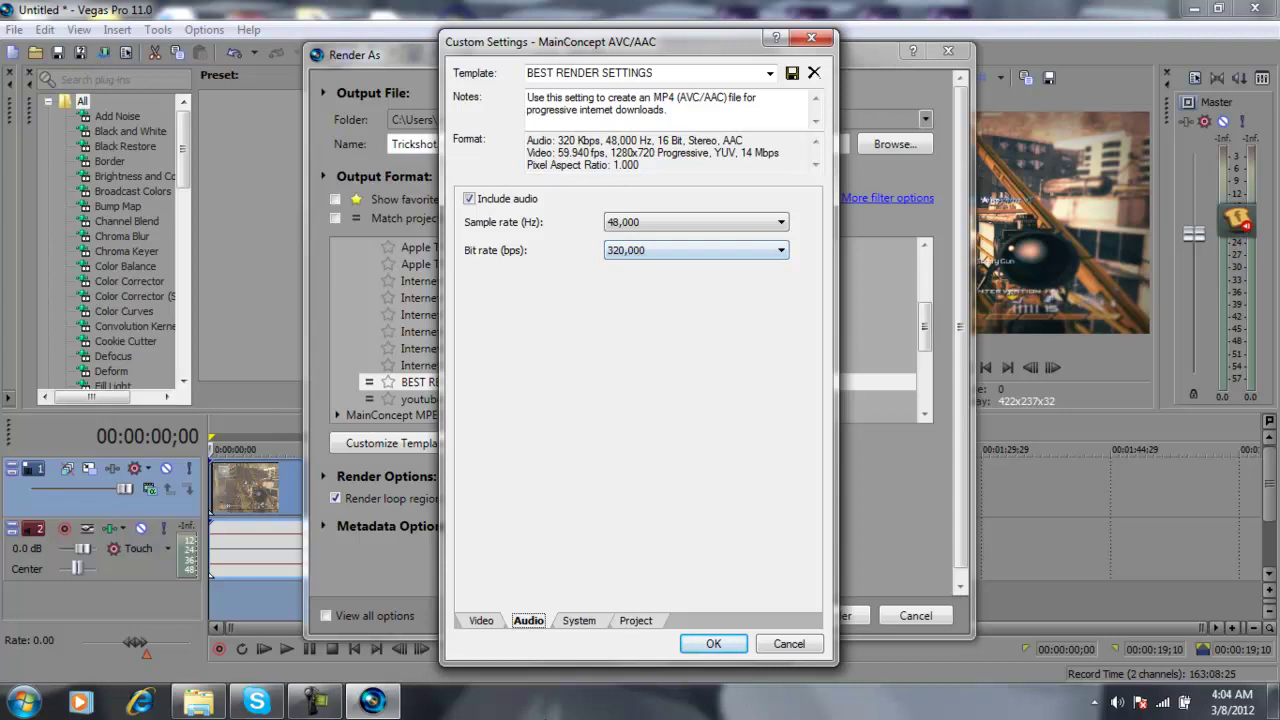
click(580, 621)
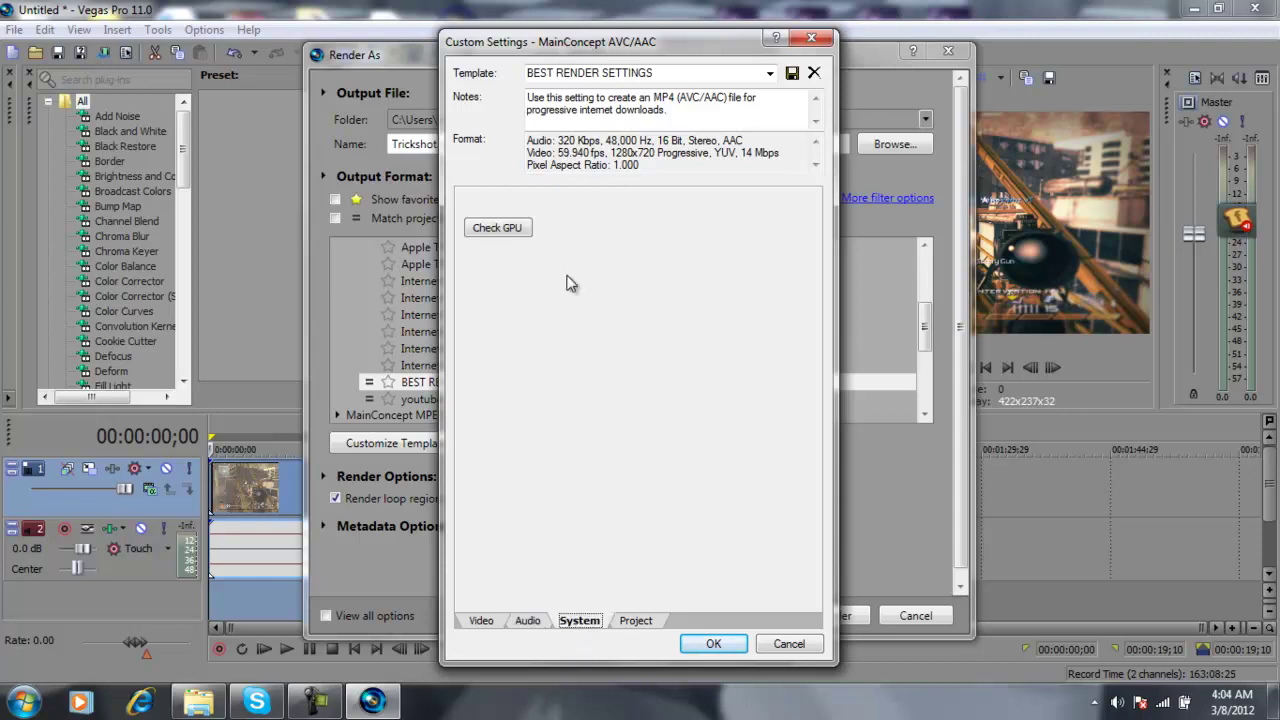
click(636, 621)
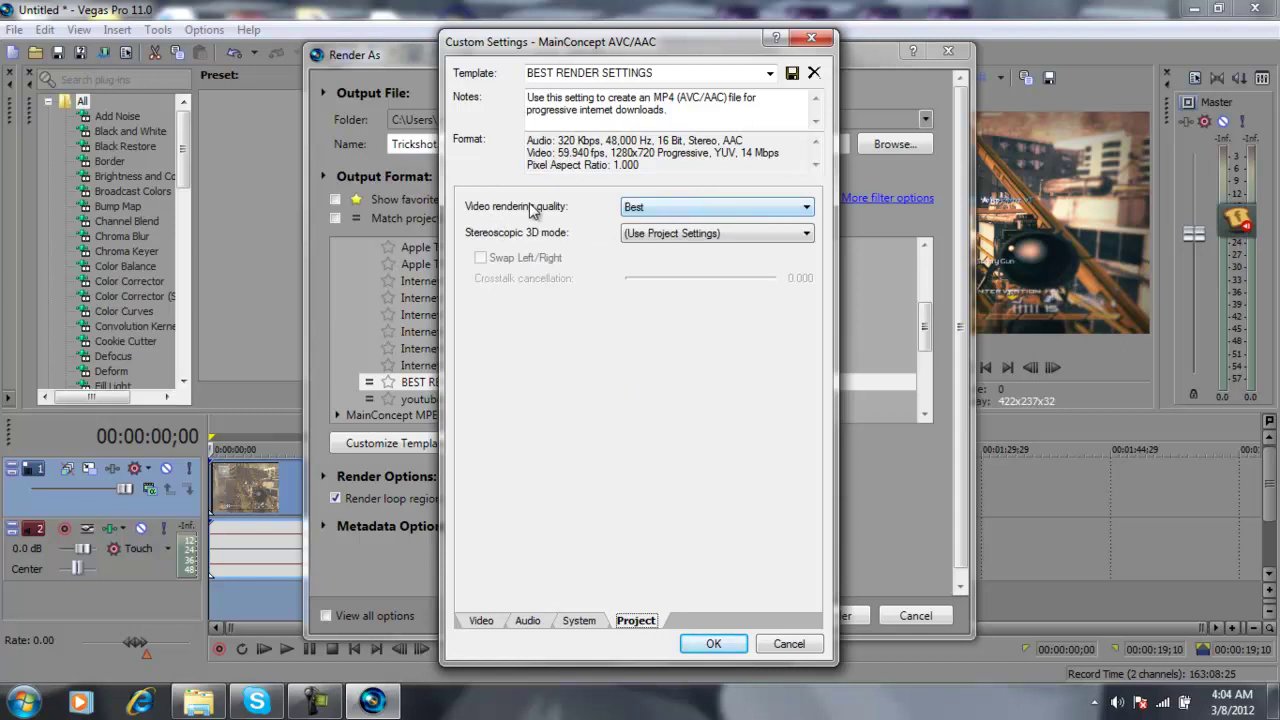
click(703, 208)
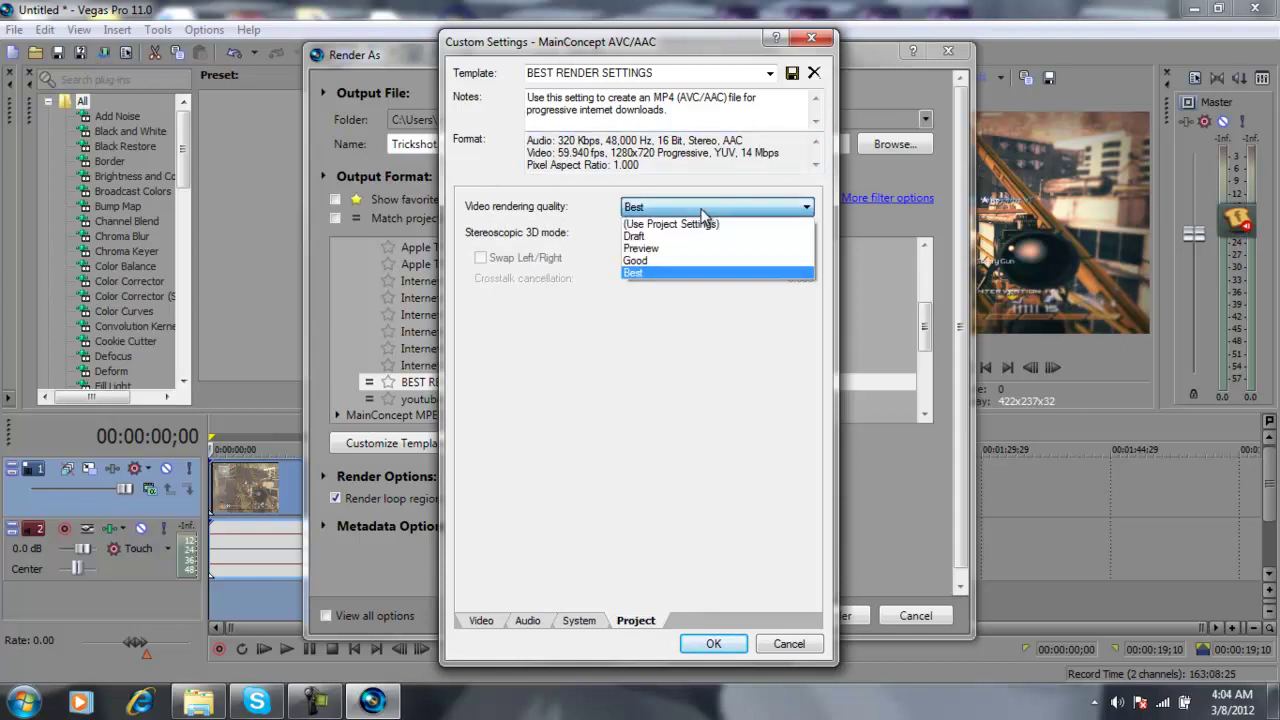
click(668, 273)
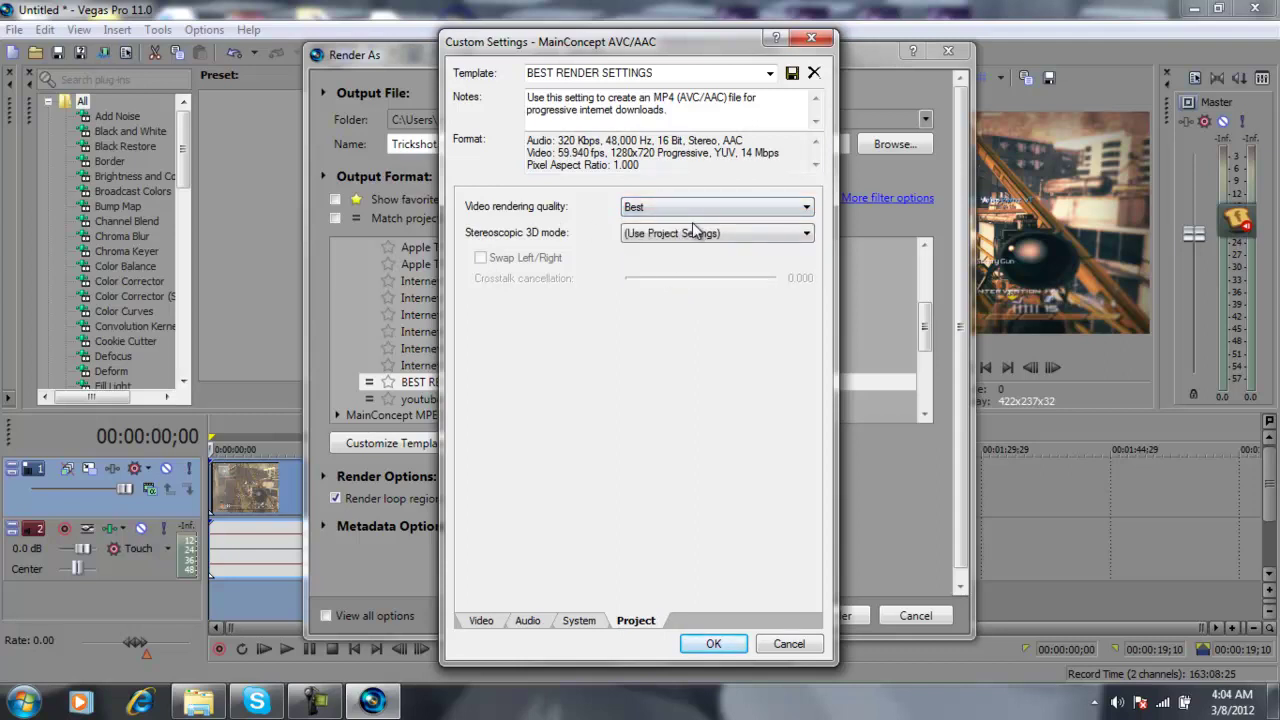
click(684, 236)
click(684, 249)
click(492, 621)
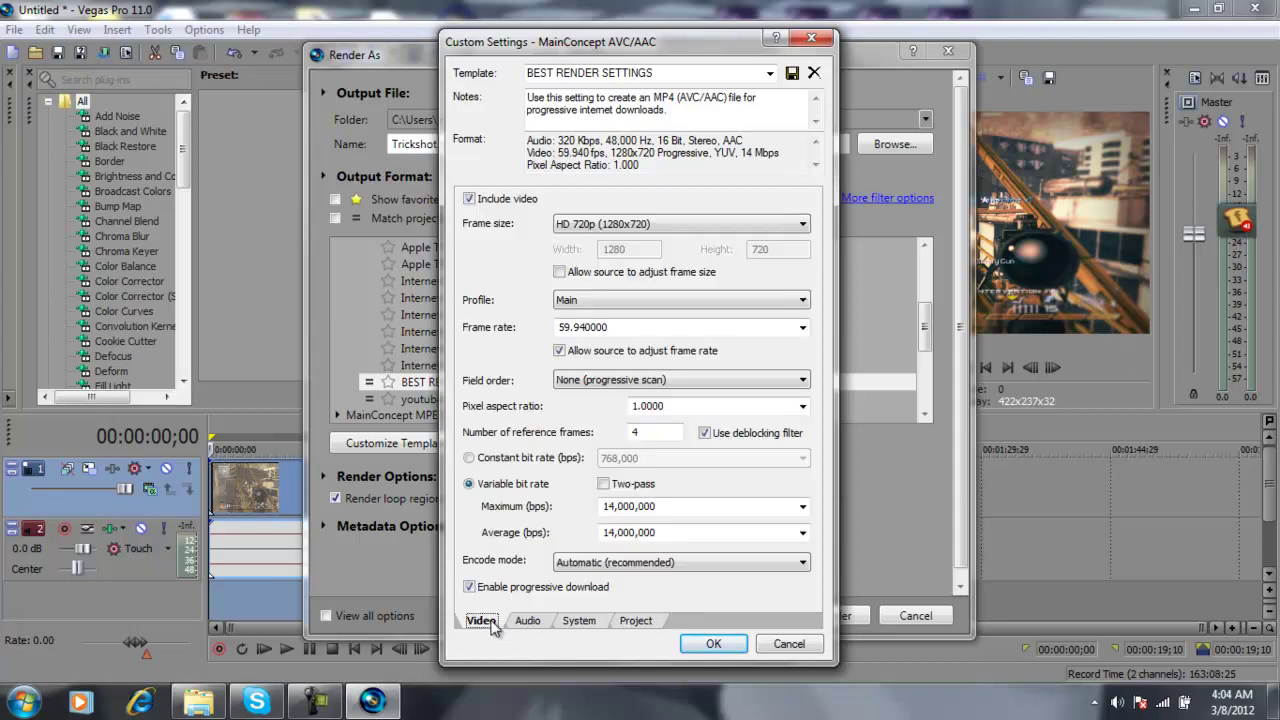
Confirm the template, begin rendering Trickshot.mp4, then cancel the render at 0%
click(703, 644)
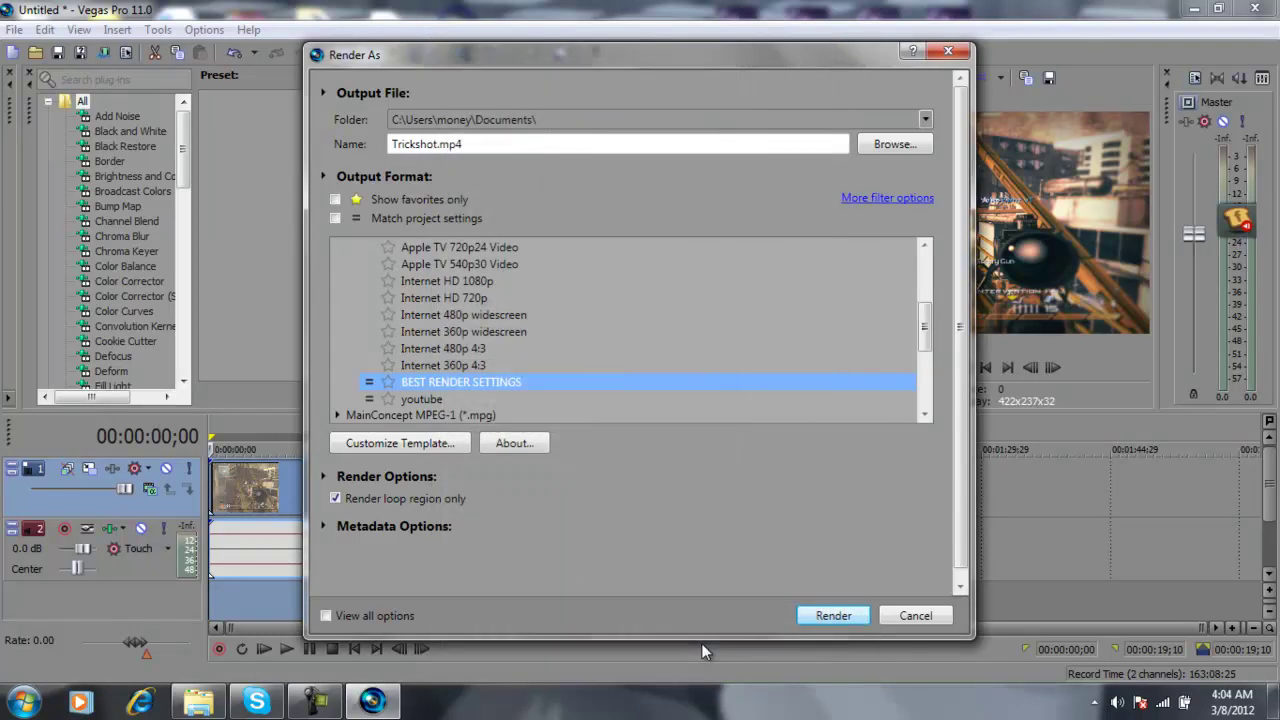
click(830, 616)
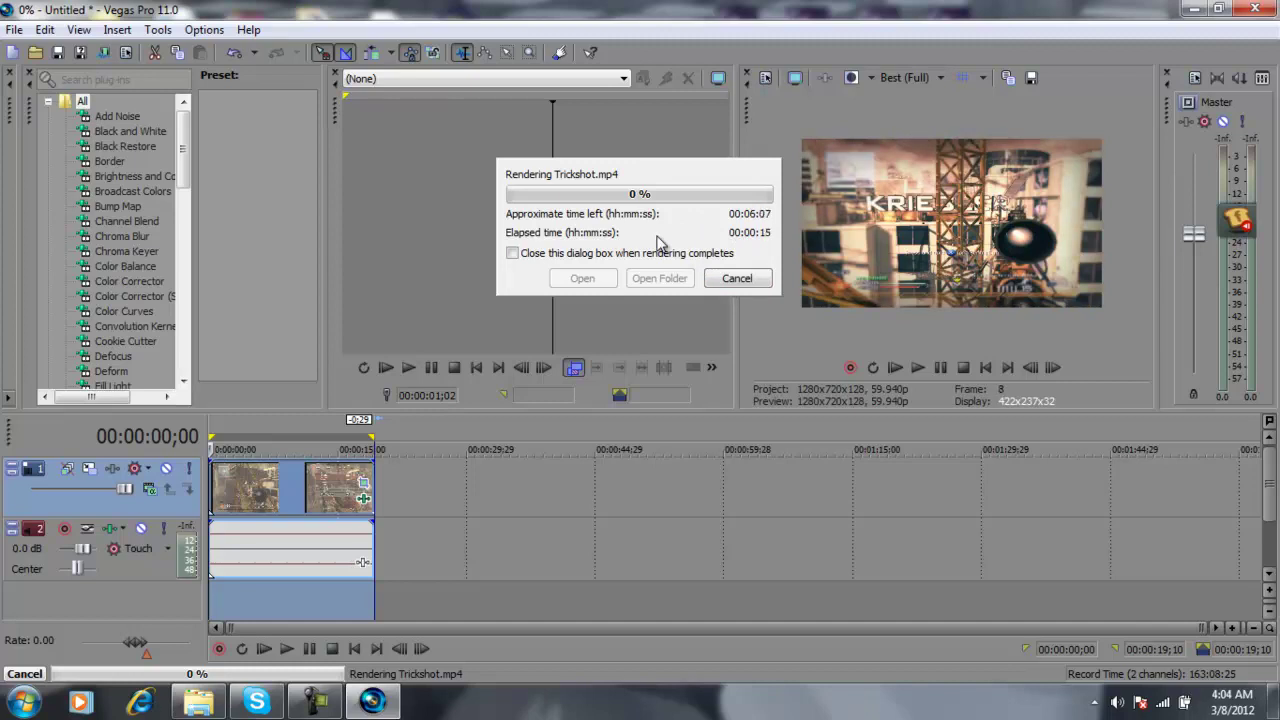
click(751, 282)
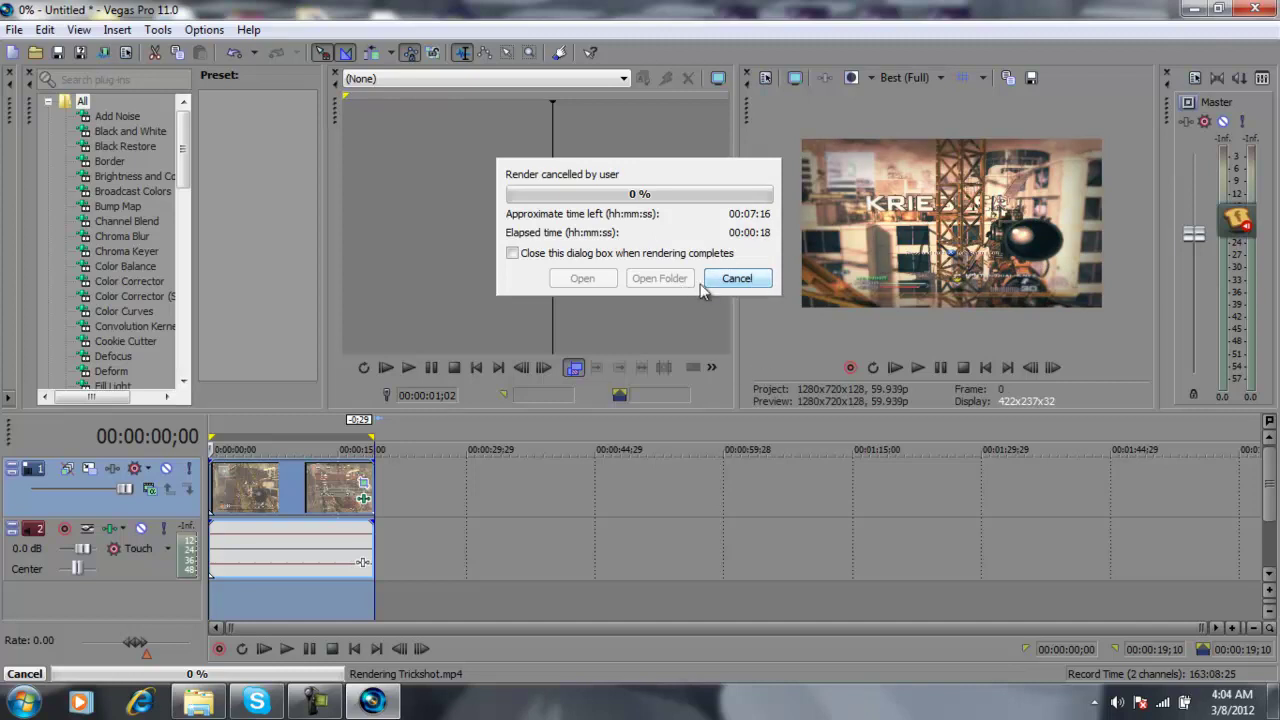
Dismiss the cancelled render window and disable the clip's Brightness and Contrast effect
click(713, 283)
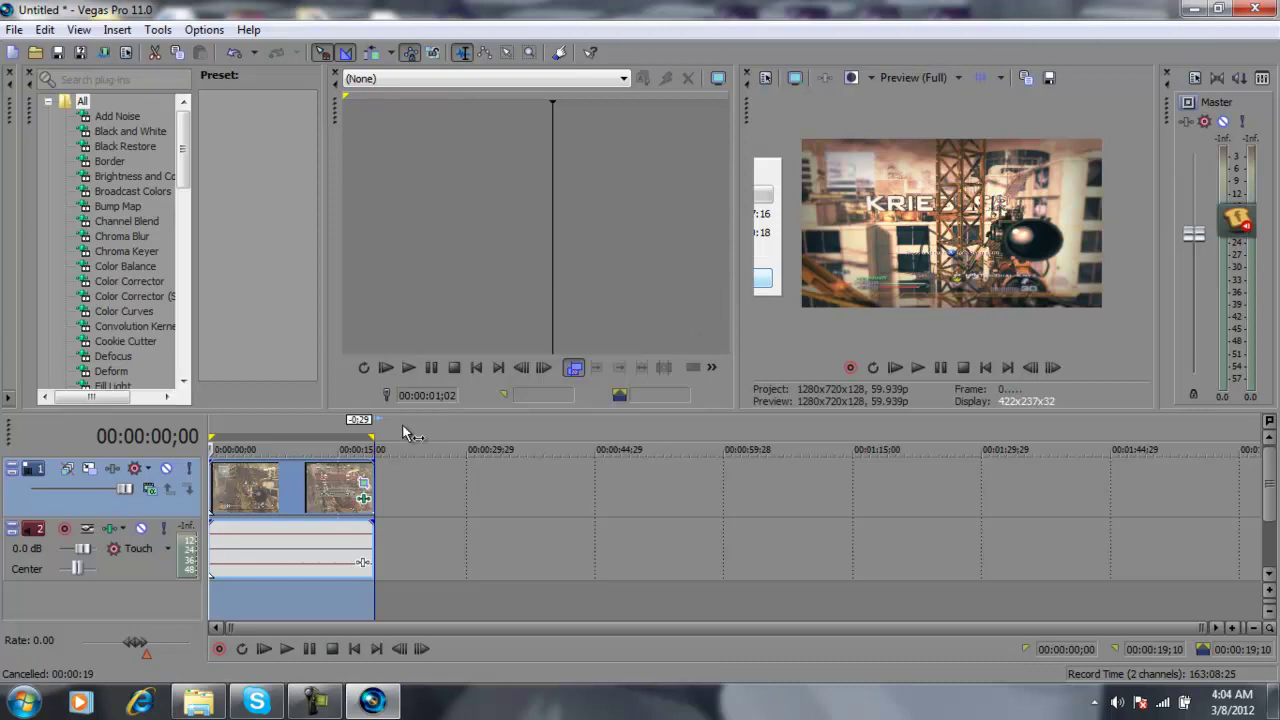
click(363, 494)
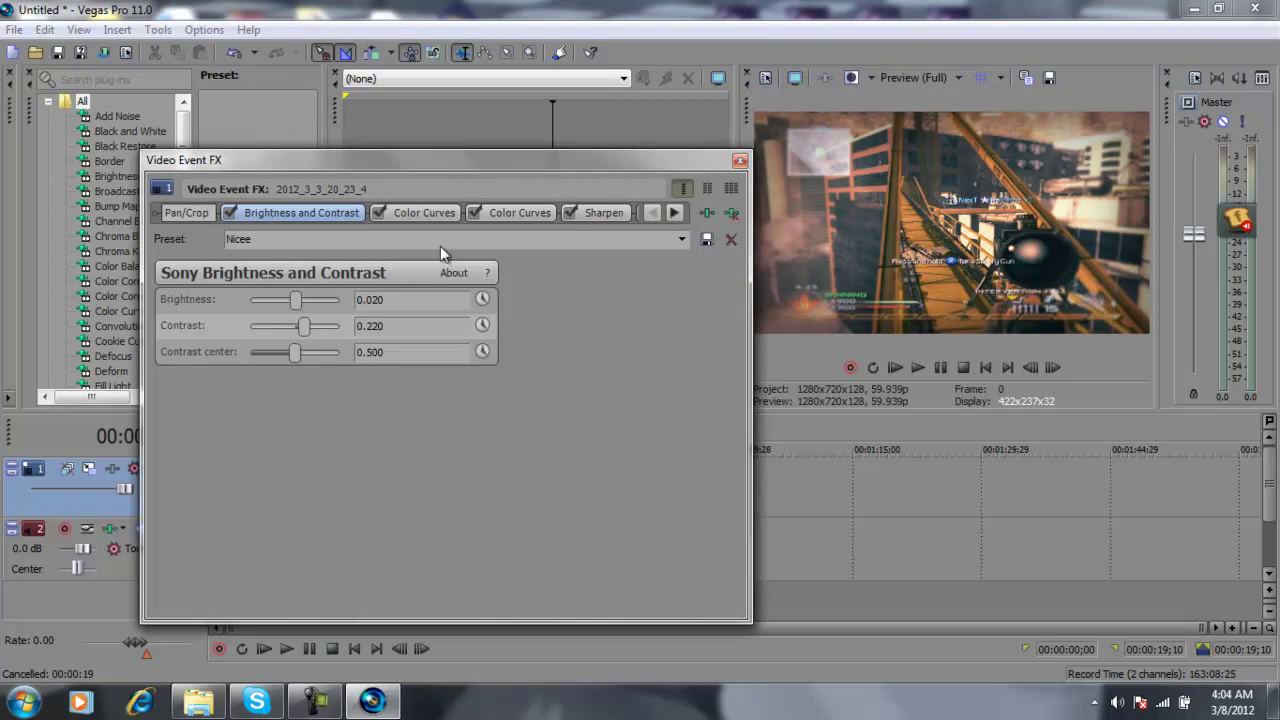
click(228, 214)
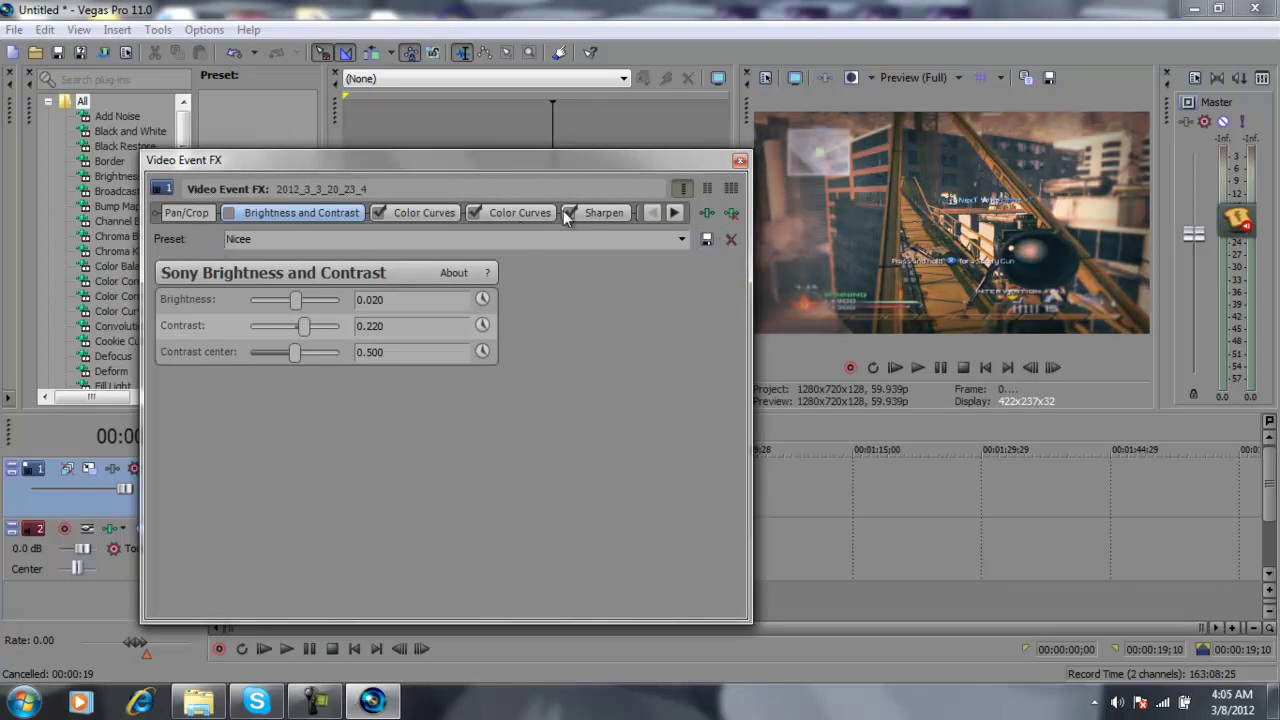
Disable all three Soft Contrast effects in the clip's FX chain, then close the window
click(675, 214)
click(675, 214)
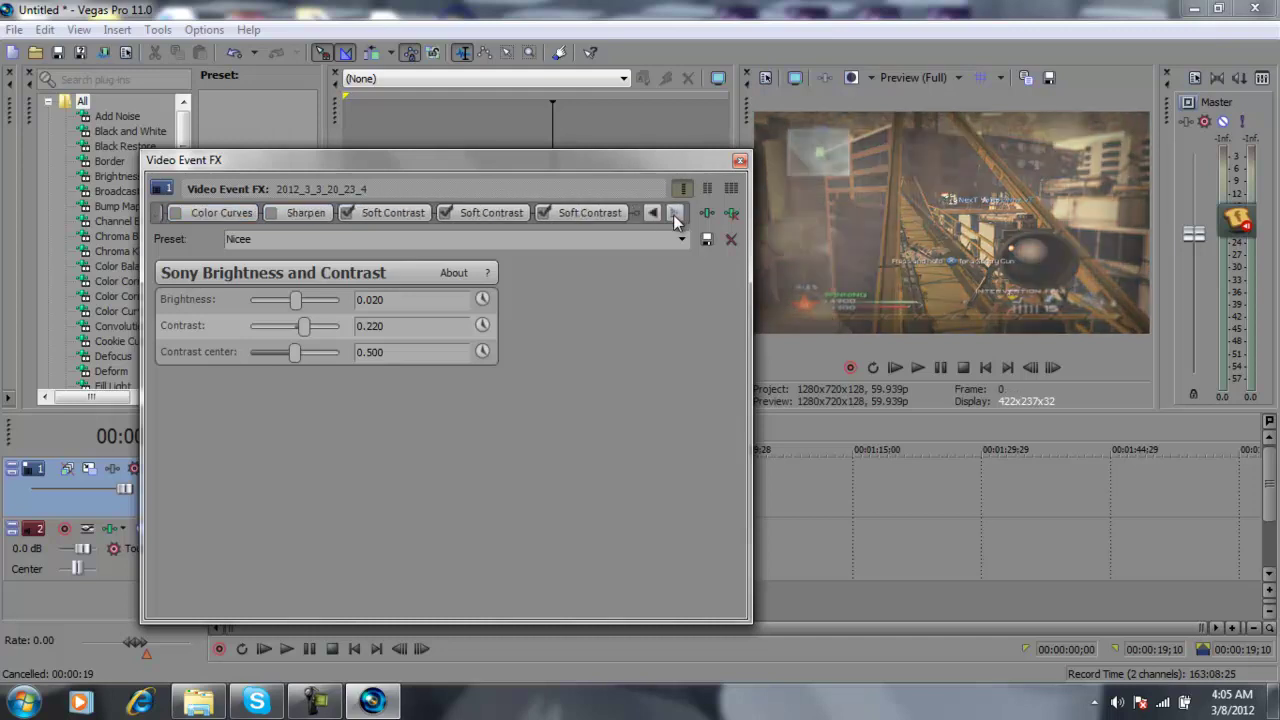
click(538, 211)
click(445, 214)
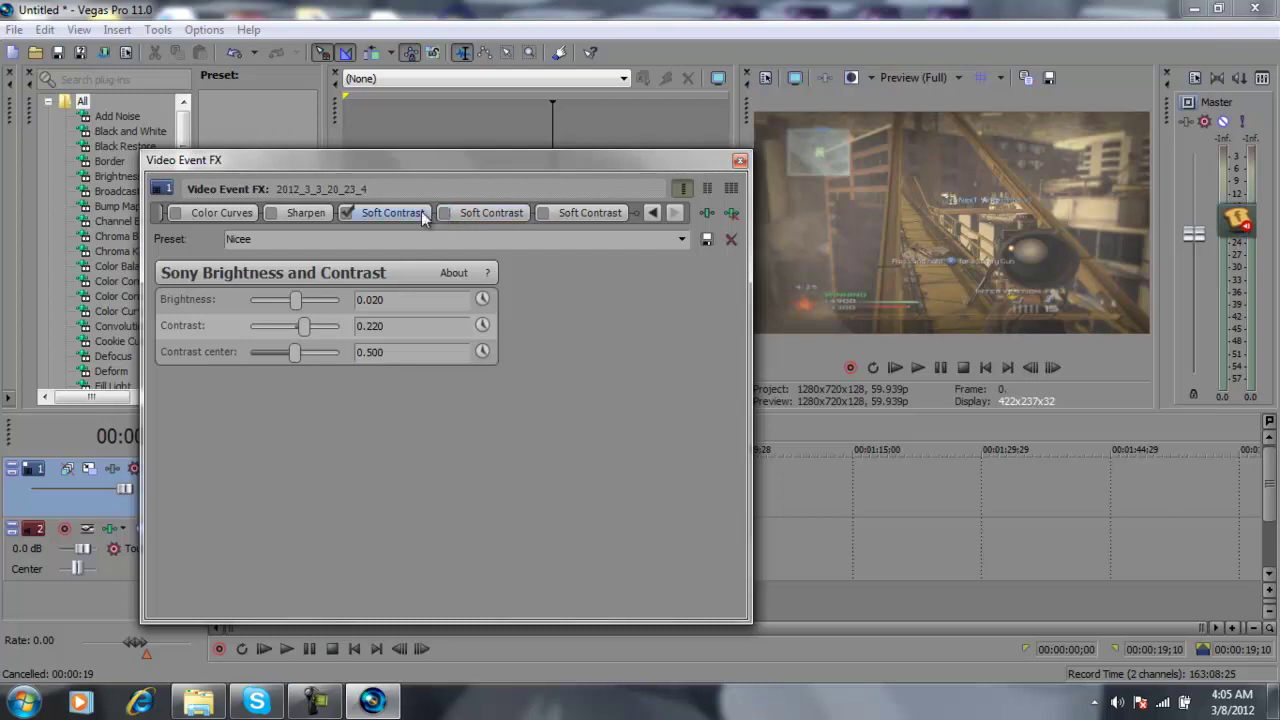
click(346, 214)
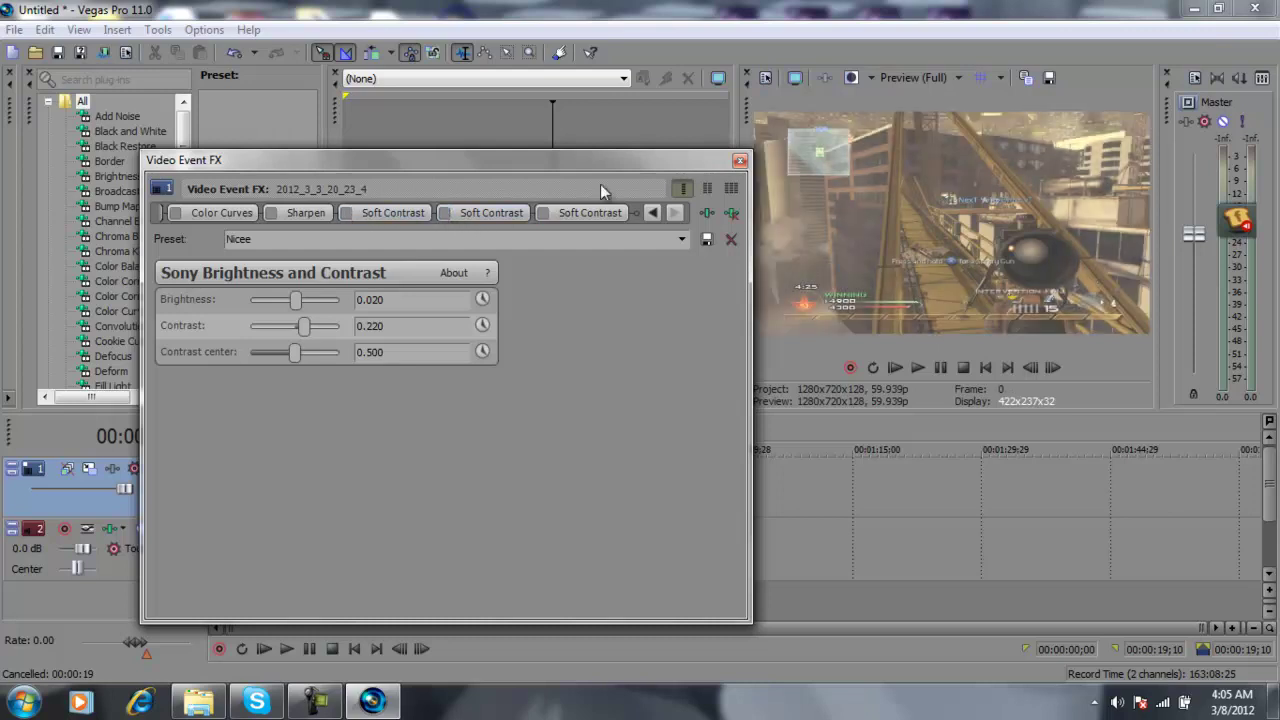
click(740, 160)
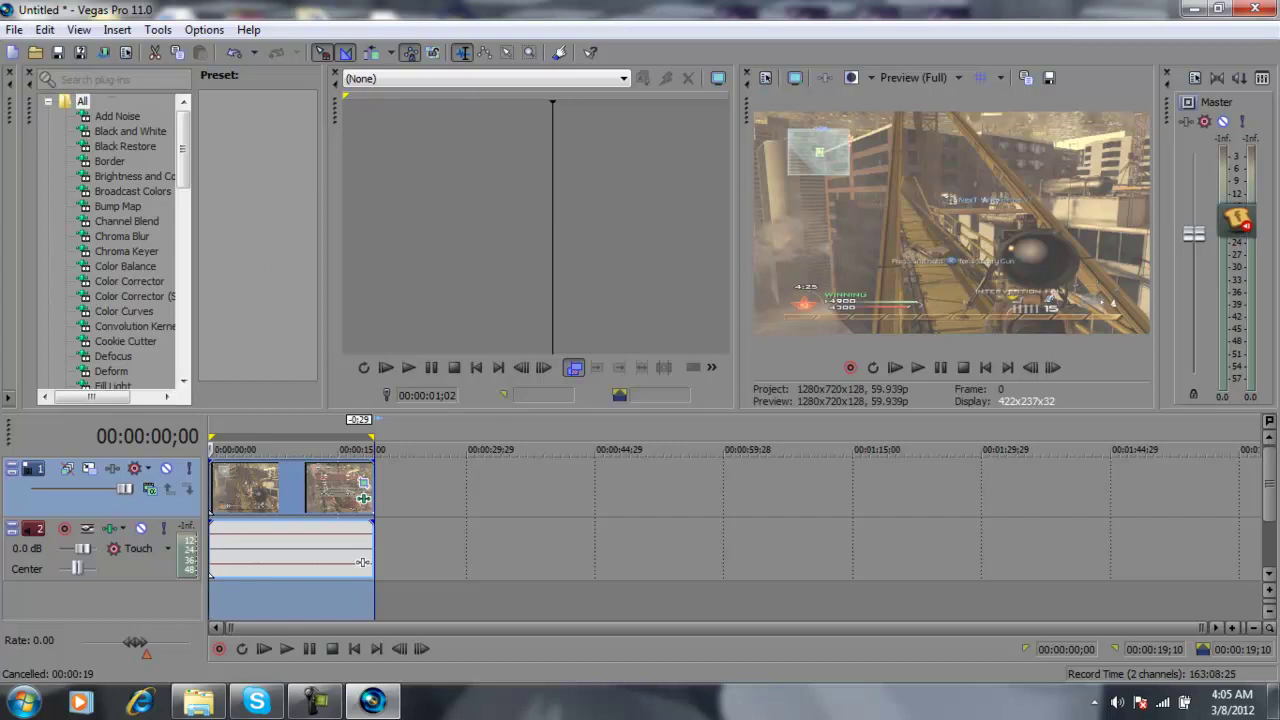
Render Untitled.mp4 from File > Render As with the BEST RENDER SETTINGS template, cancelling at 2%
click(14, 29)
click(98, 162)
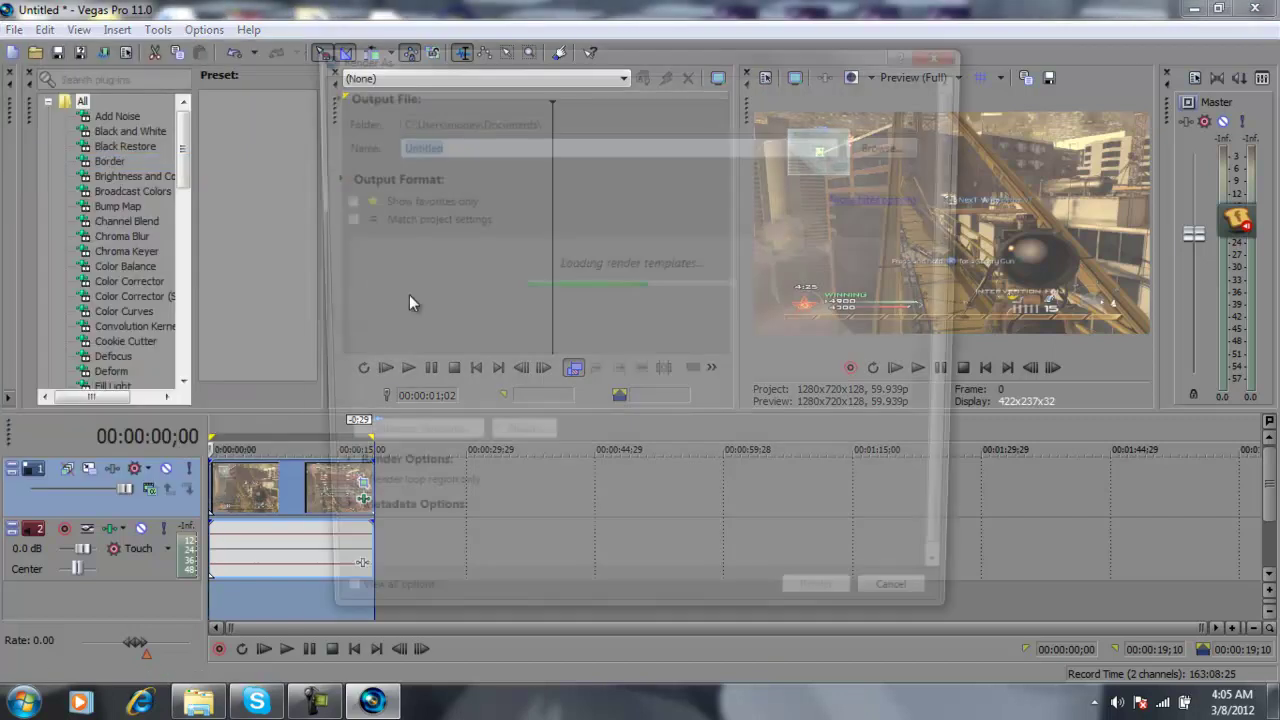
click(510, 415)
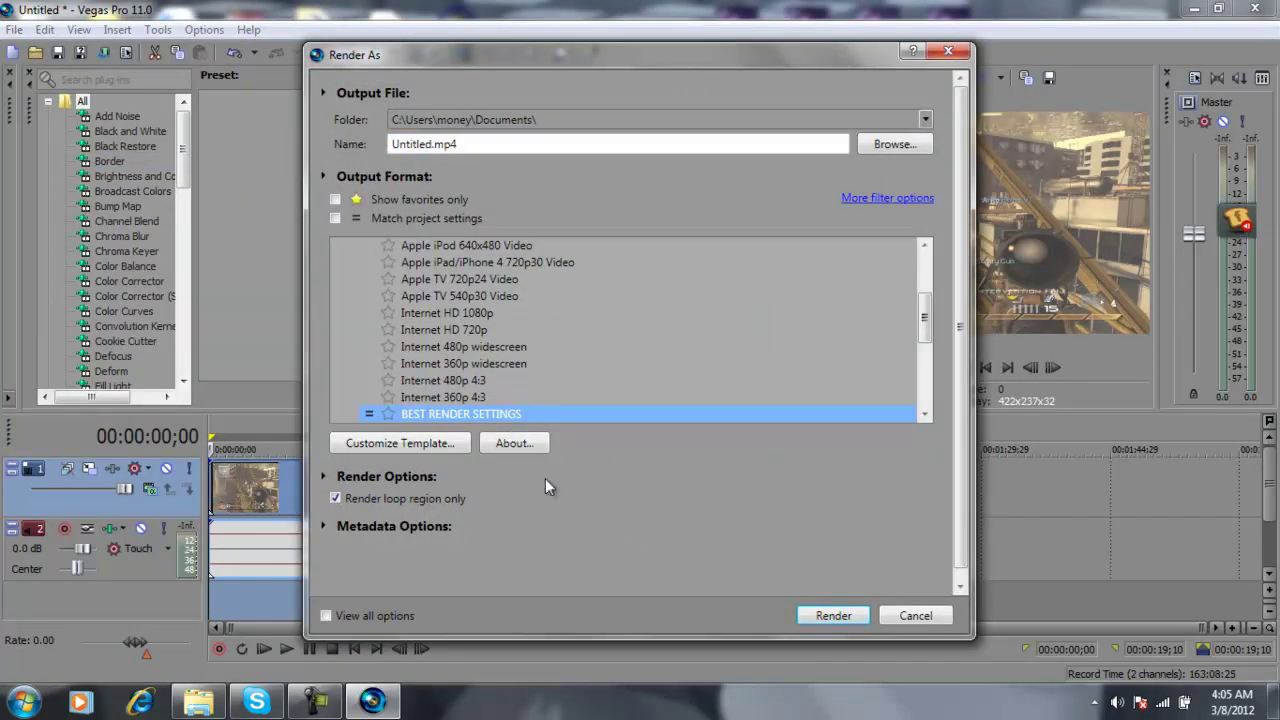
click(819, 616)
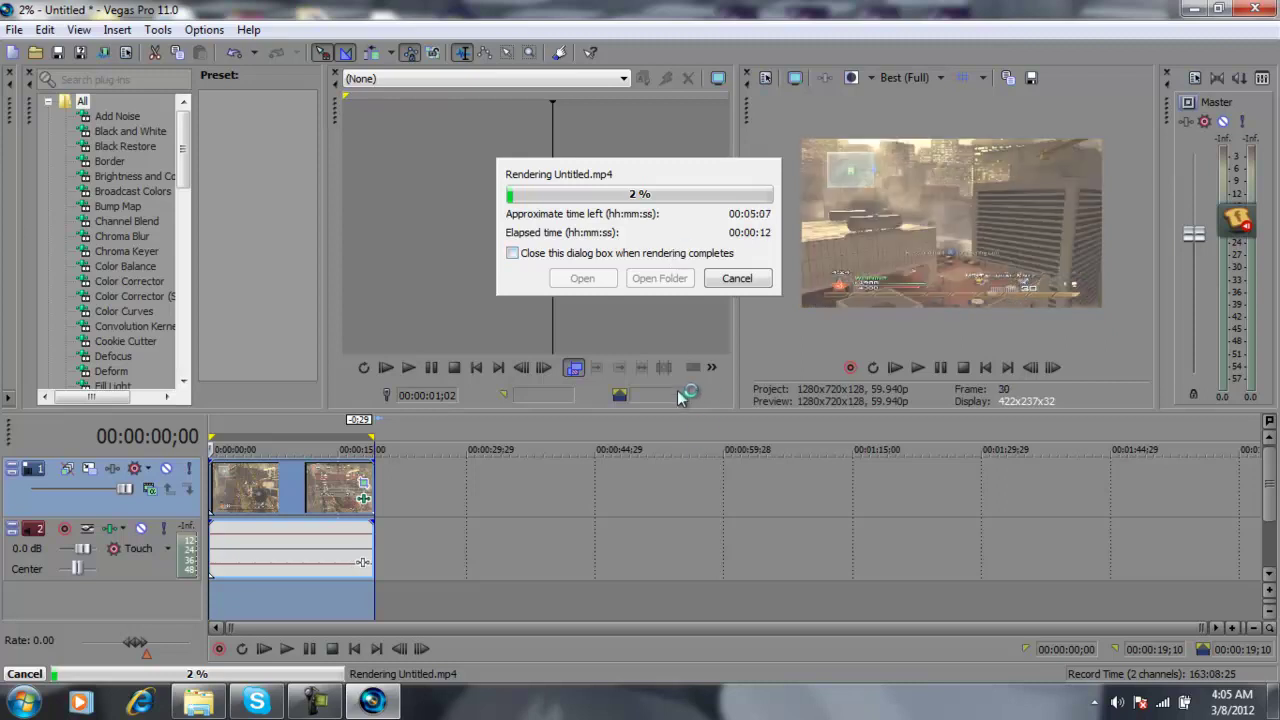
click(733, 281)
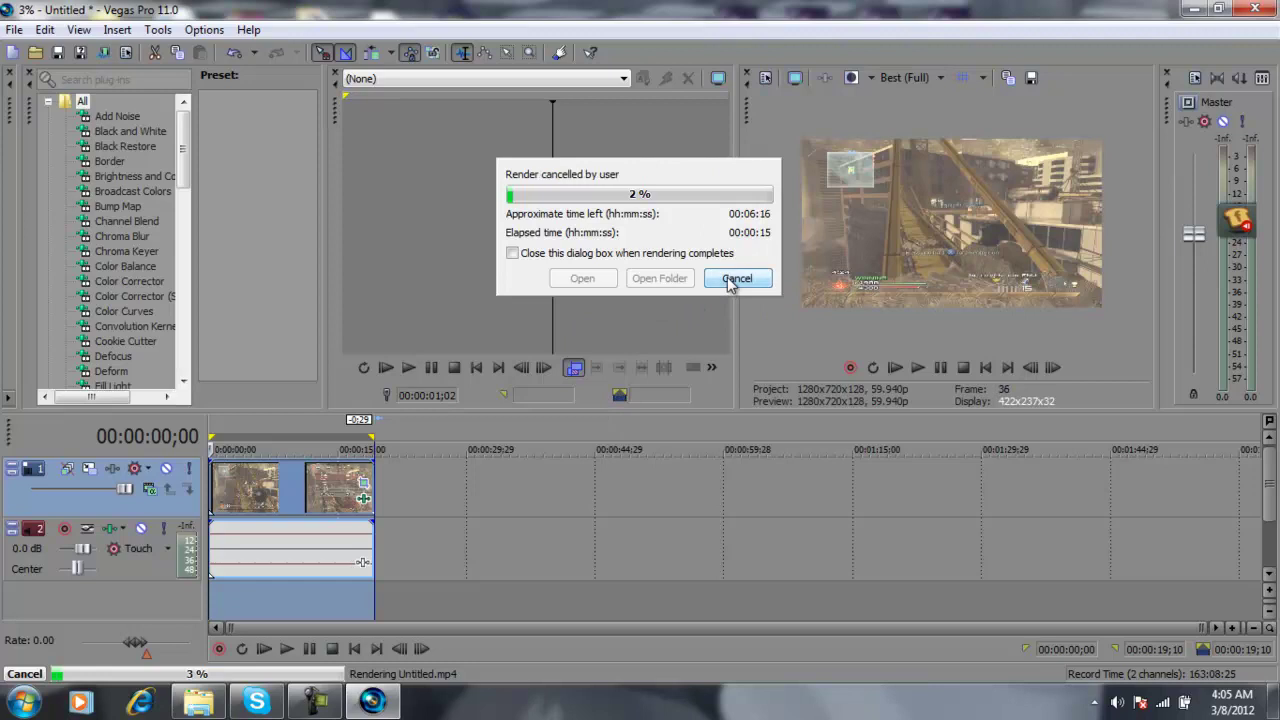